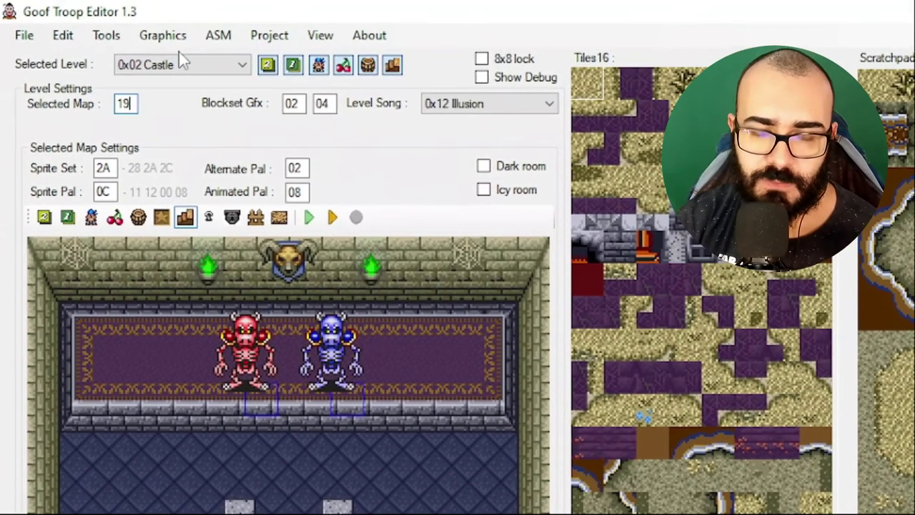
Try to export the game graphics into the Teste GFX folder inside Hacks, cancelling before anything is saved
click(181, 40)
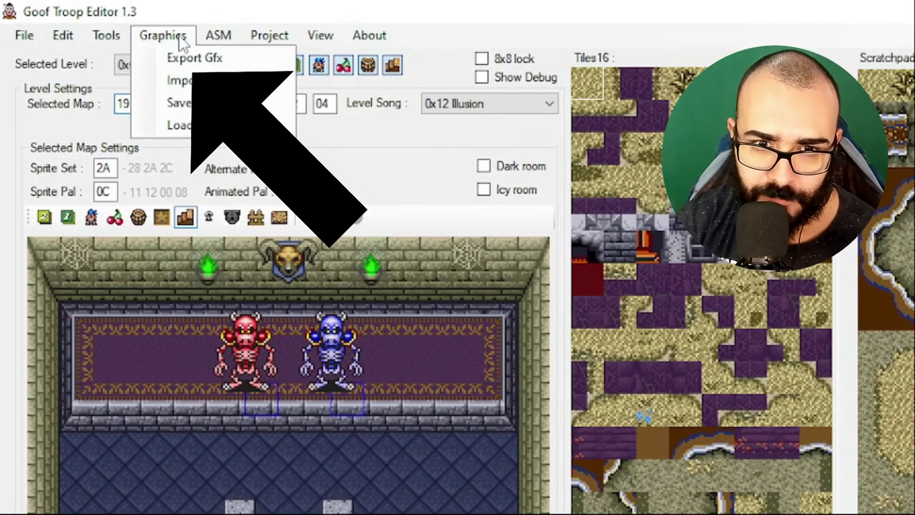
click(203, 57)
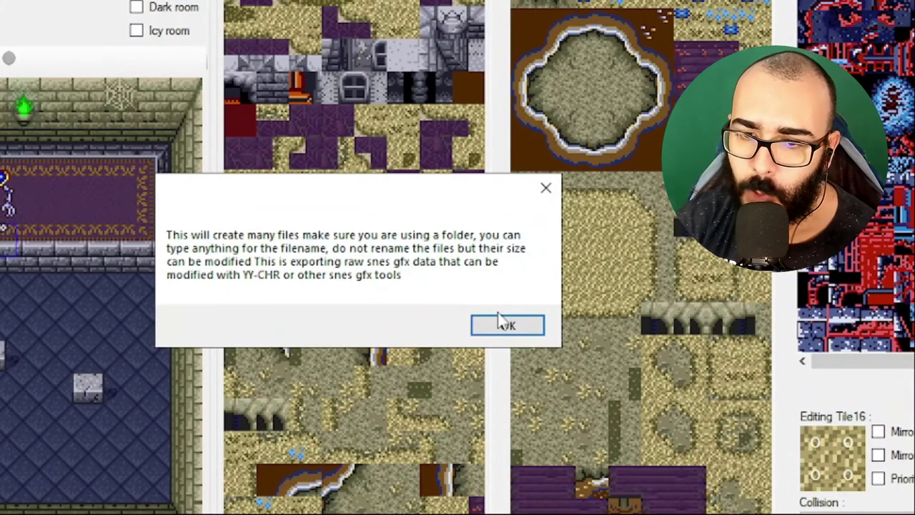
click(499, 322)
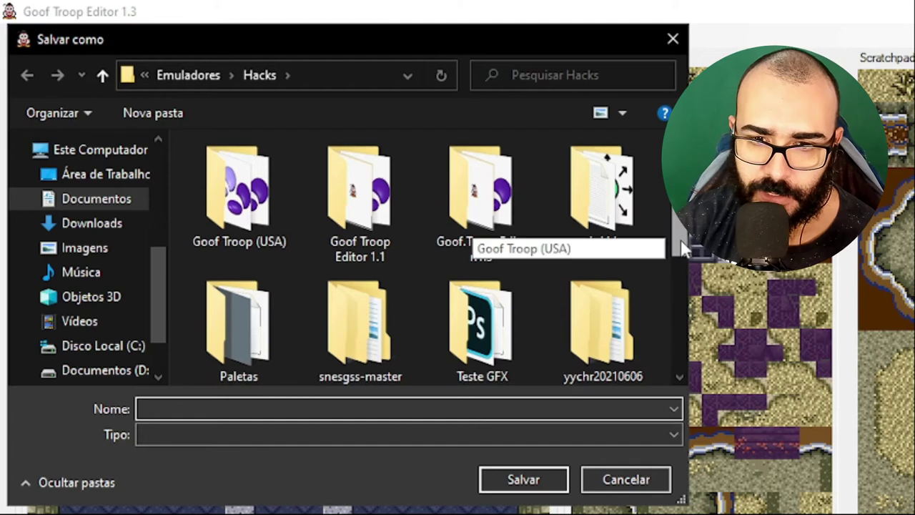
scroll(683, 247, down, 2)
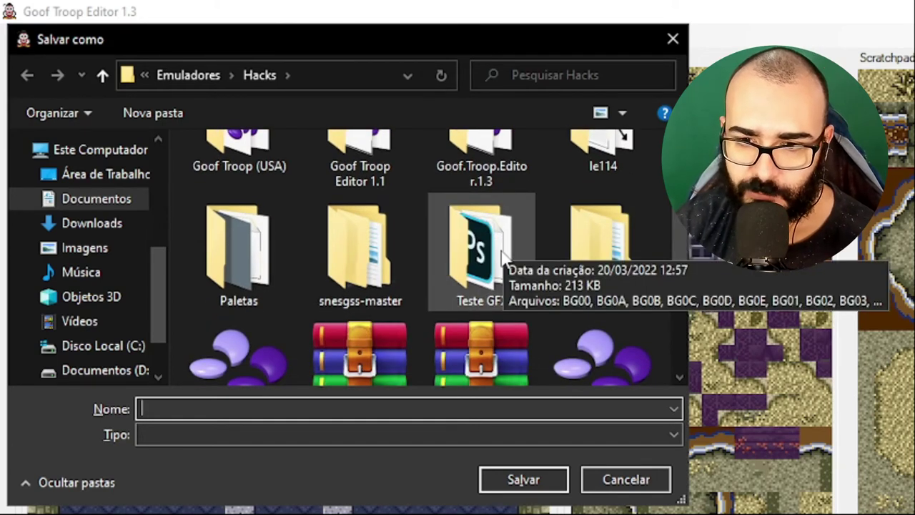
key(alt+Tab)
key(alt+Tab)
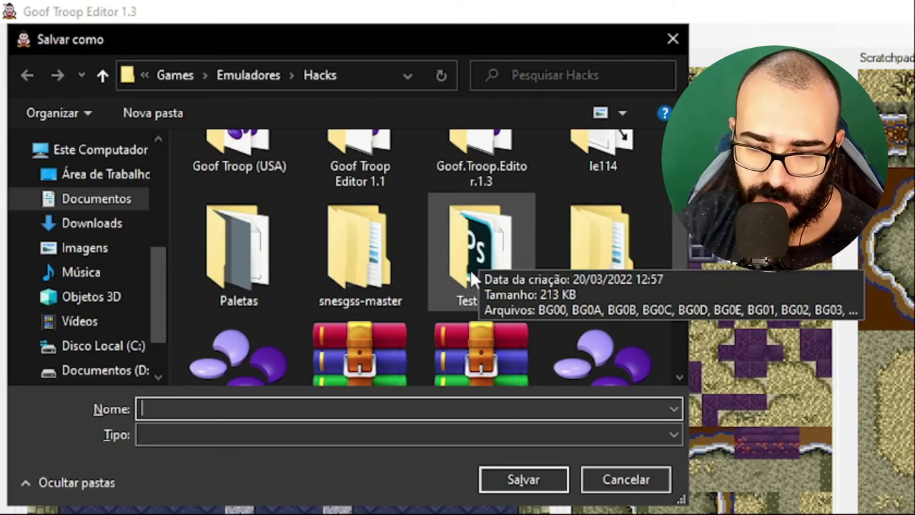
click(486, 262)
double_click(485, 262)
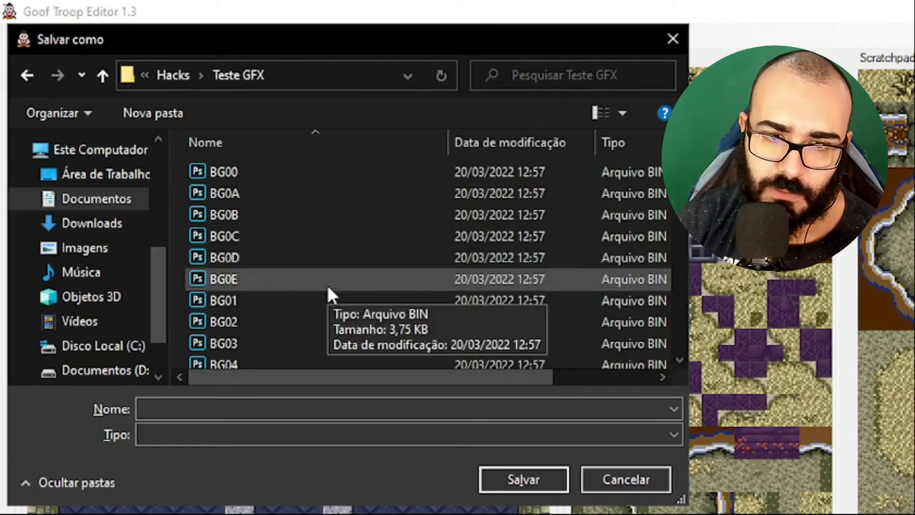
scroll(244, 242, down, 15)
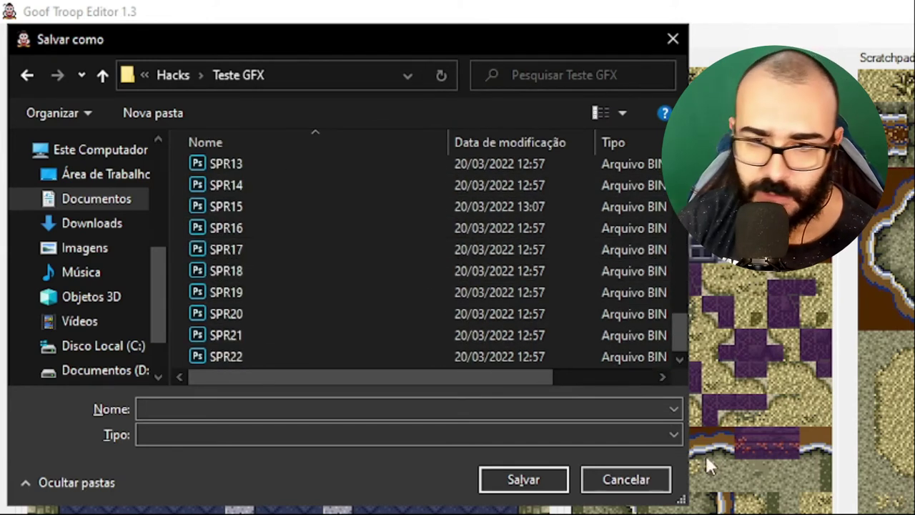
click(465, 409)
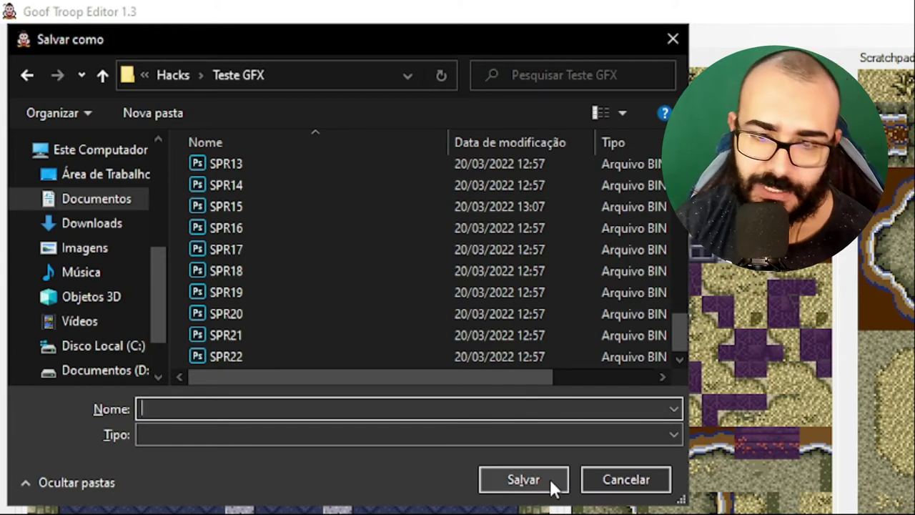
click(609, 480)
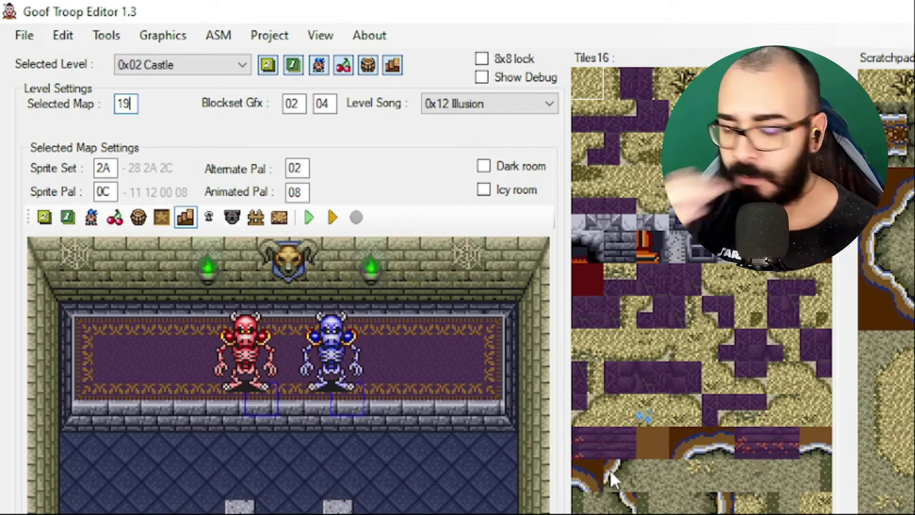
Switch to File Explorer and open Documents > Games > Emuladores > Hacks > Teste GFX to review the exported BG and SPR files
key(alt+Tab)
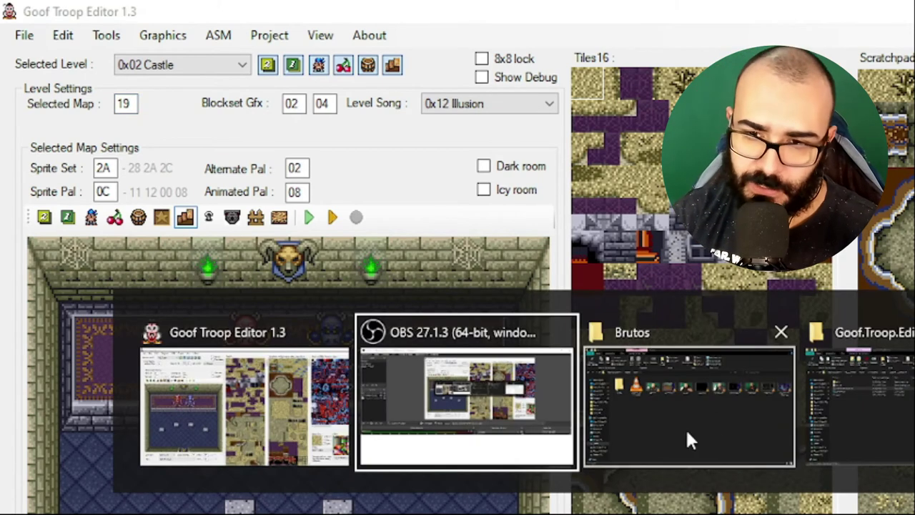
key(alt+Tab)
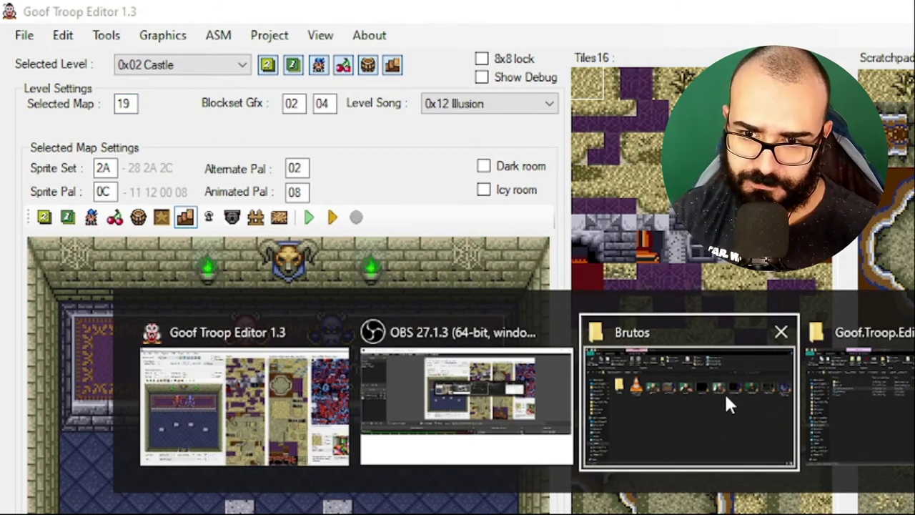
key(alt+Tab)
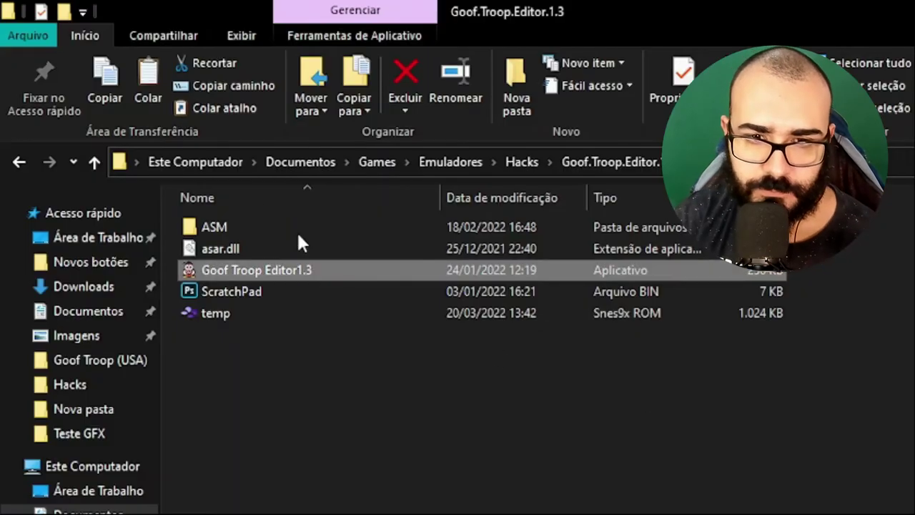
click(326, 160)
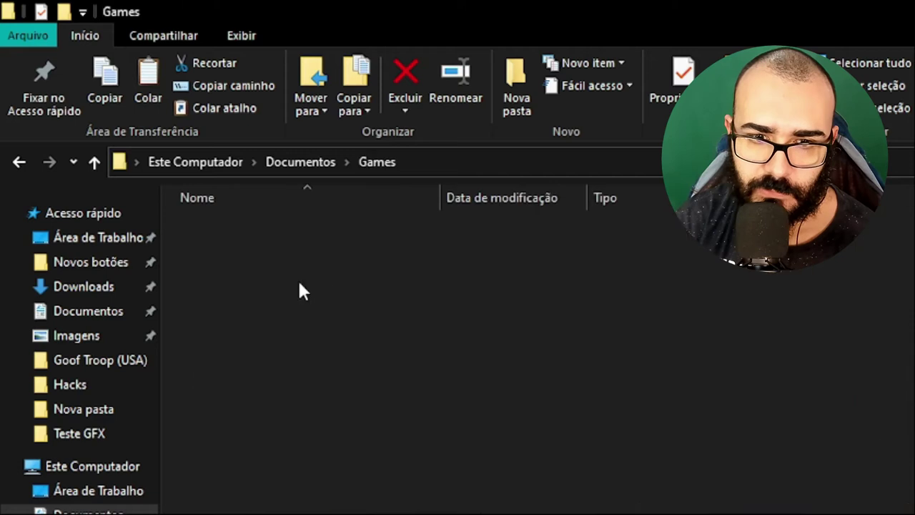
double_click(254, 251)
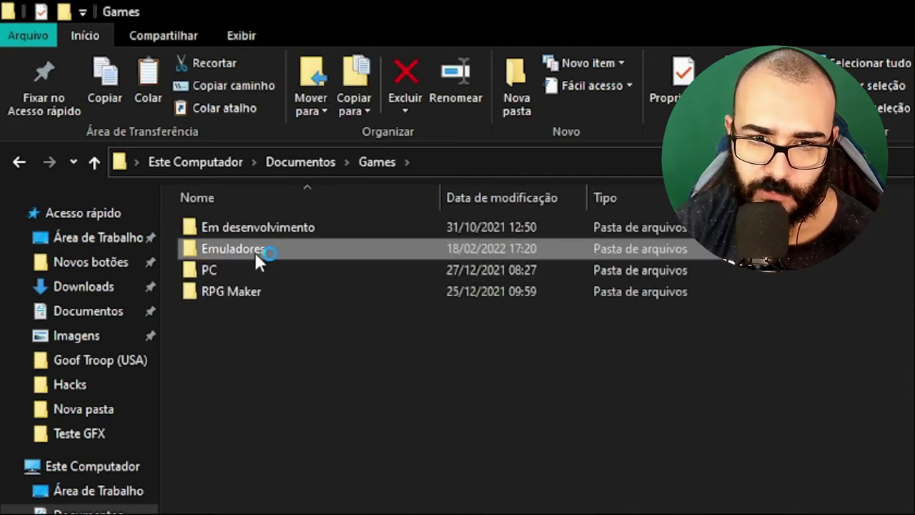
double_click(239, 289)
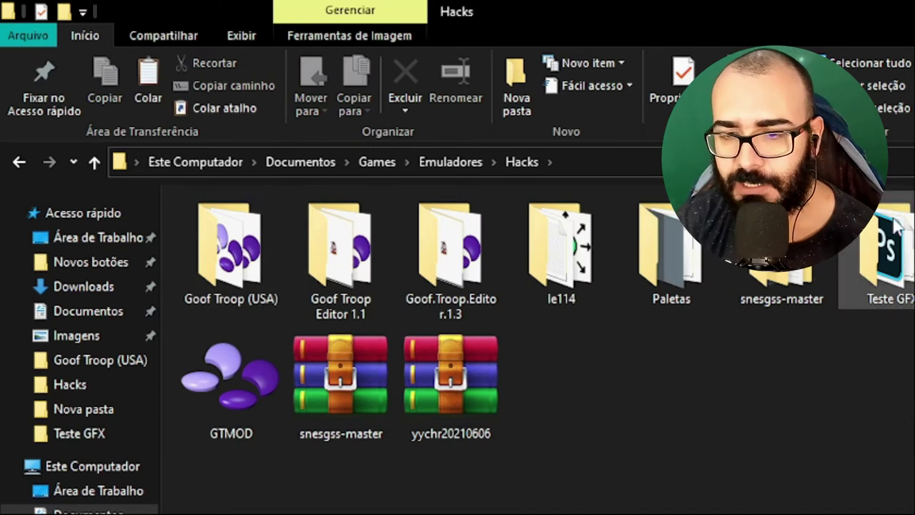
double_click(890, 250)
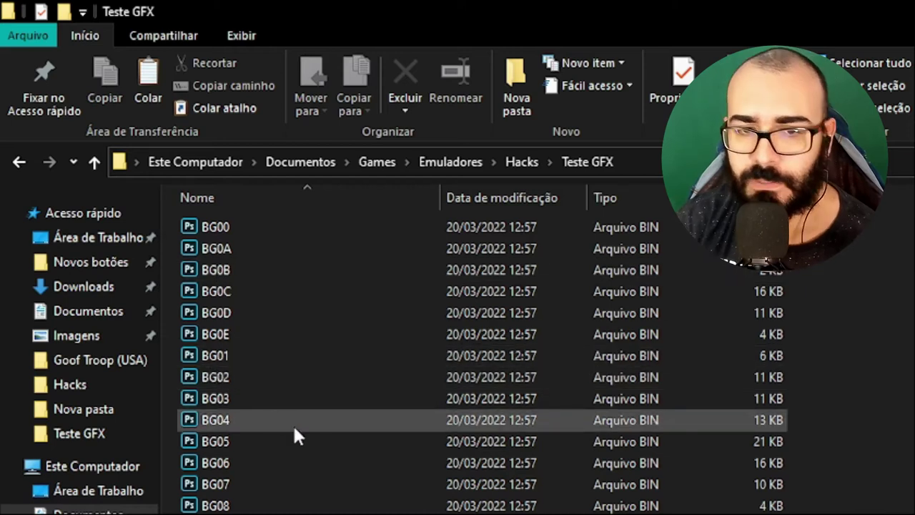
scroll(293, 429, down, 10)
scroll(294, 427, down, 2)
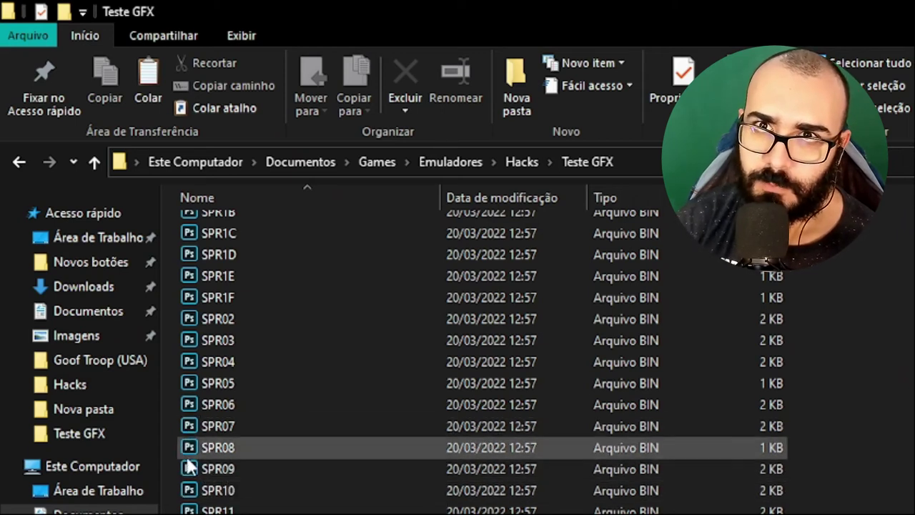
scroll(187, 449, up, 15)
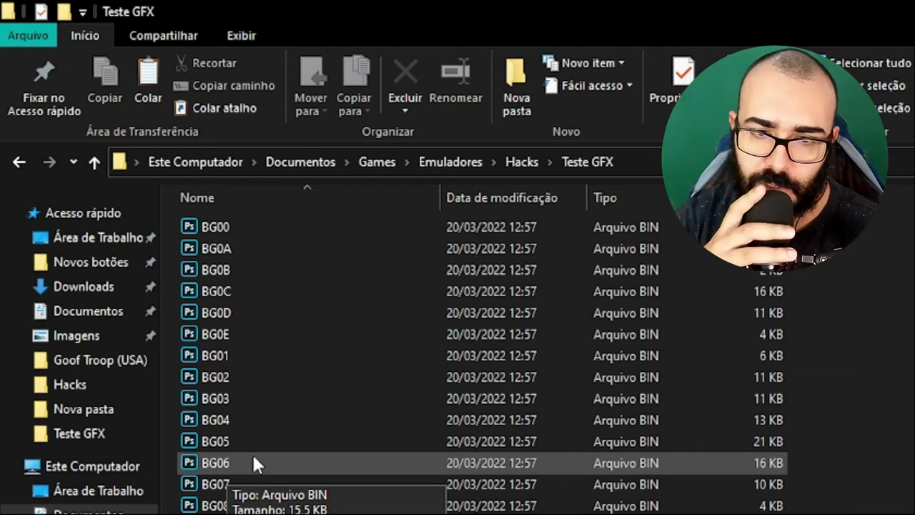
Look inside the nested yychr20210606 folder within Hacks and return to the Hacks folder
click(523, 163)
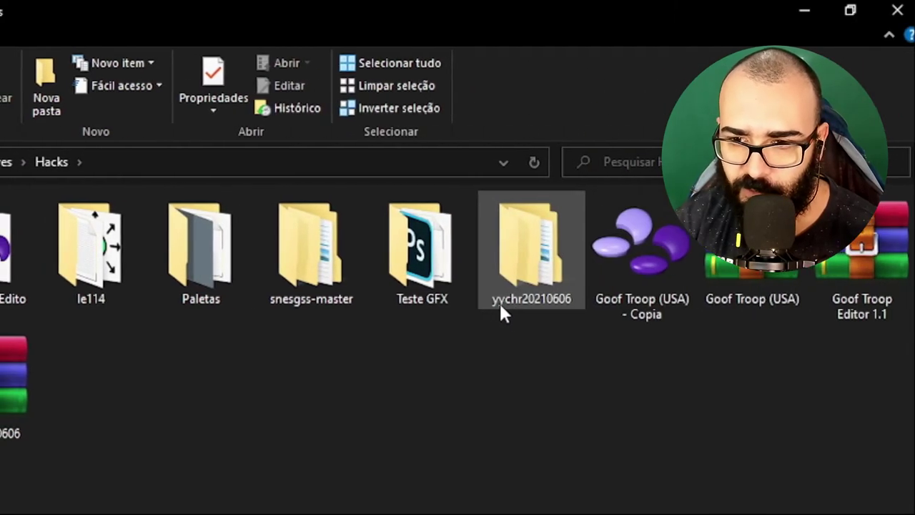
mouse_move(511, 302)
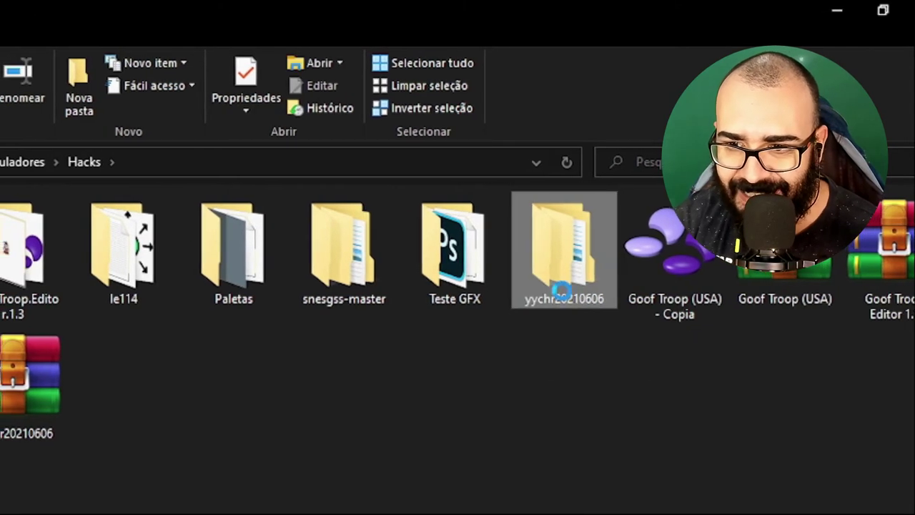
double_click(547, 293)
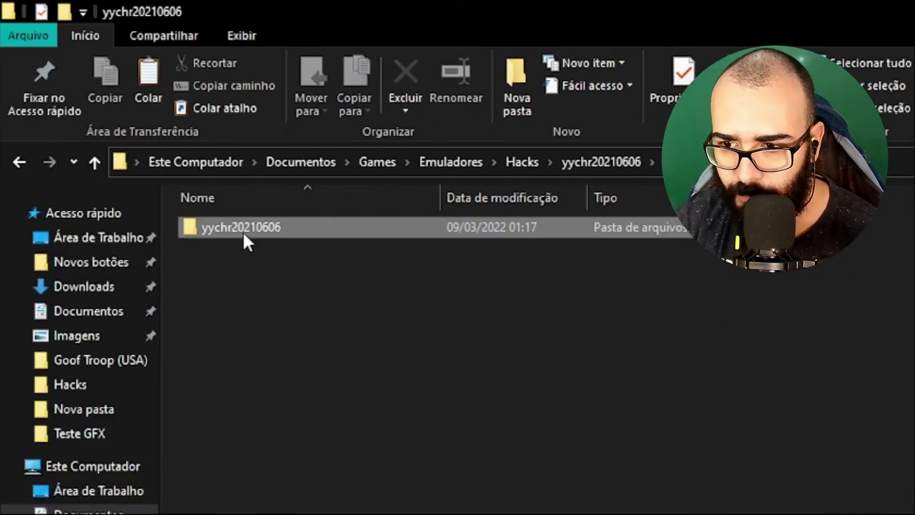
double_click(243, 232)
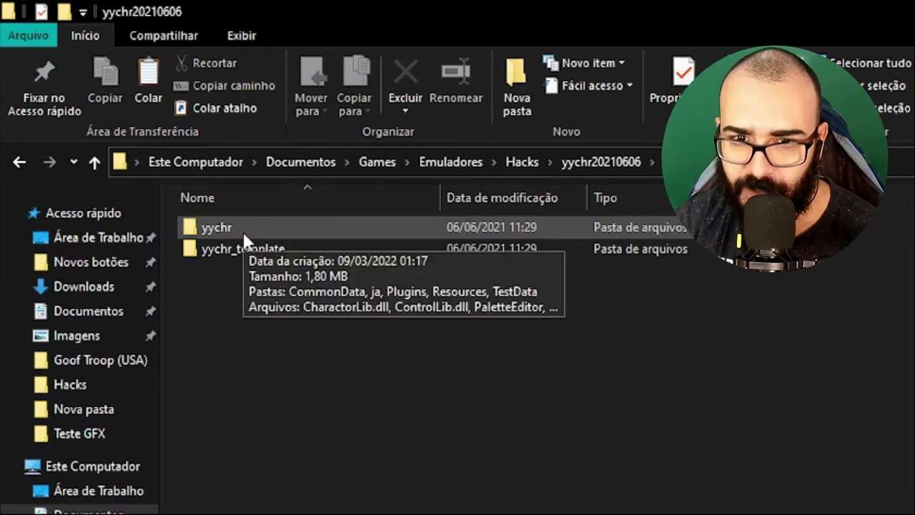
click(21, 158)
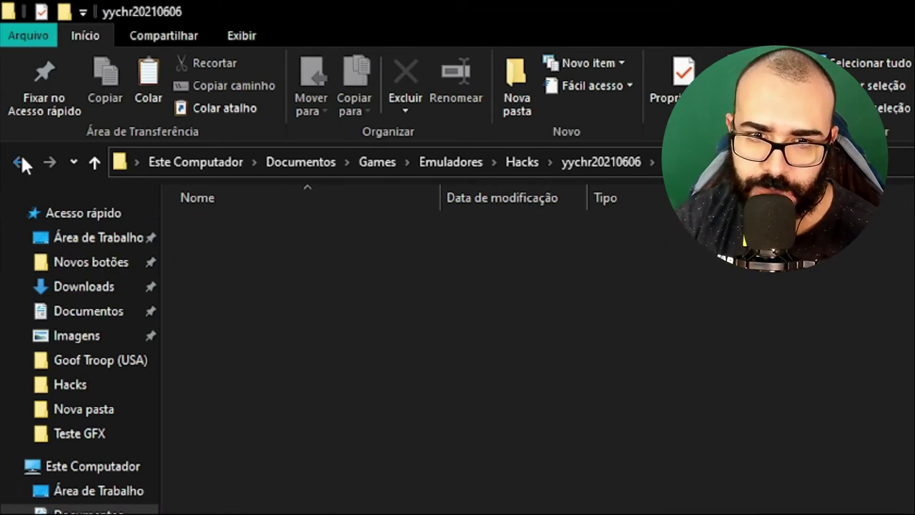
click(21, 159)
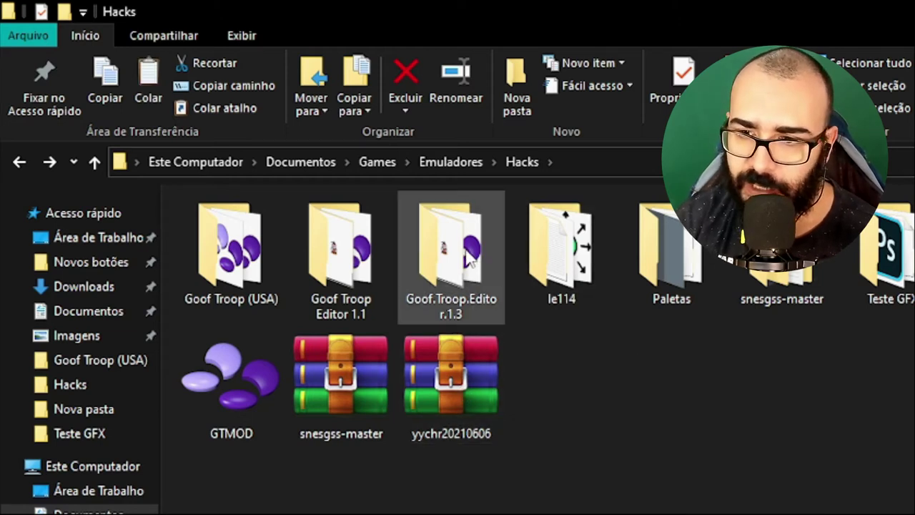
Open the yychr folder inside the nested yychr20210606 folder and locate the YYCHR application
double_click(451, 379)
click(218, 227)
double_click(219, 227)
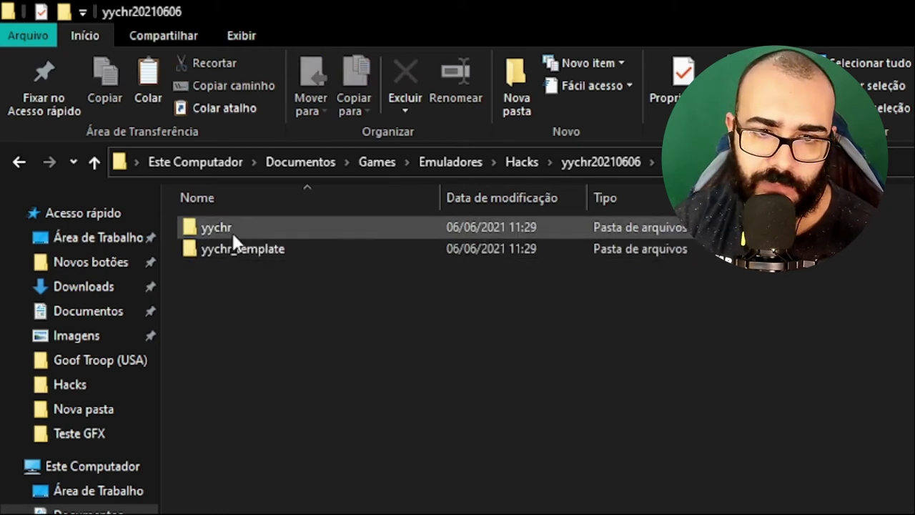
mouse_move(227, 236)
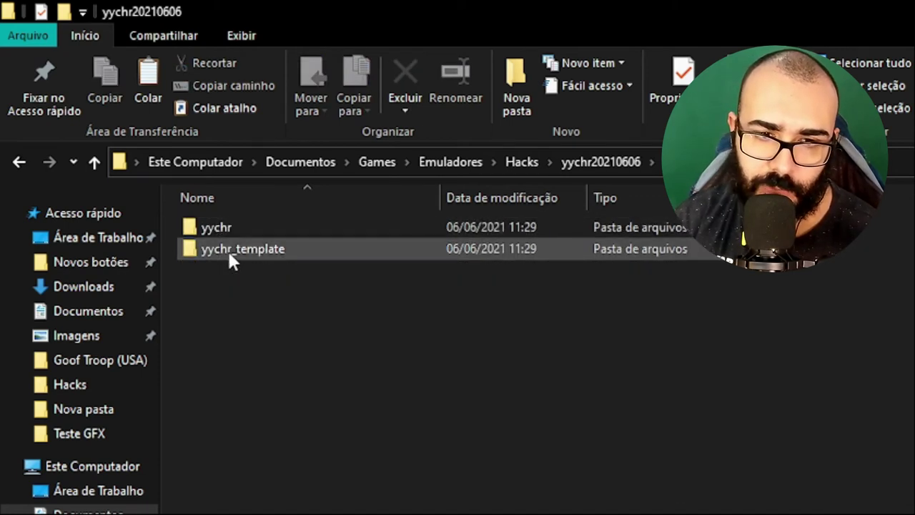
double_click(233, 227)
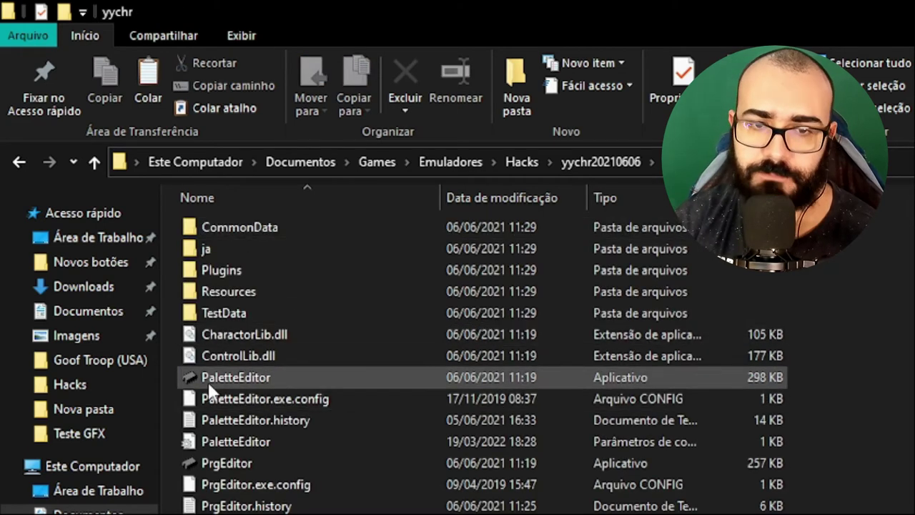
mouse_move(186, 390)
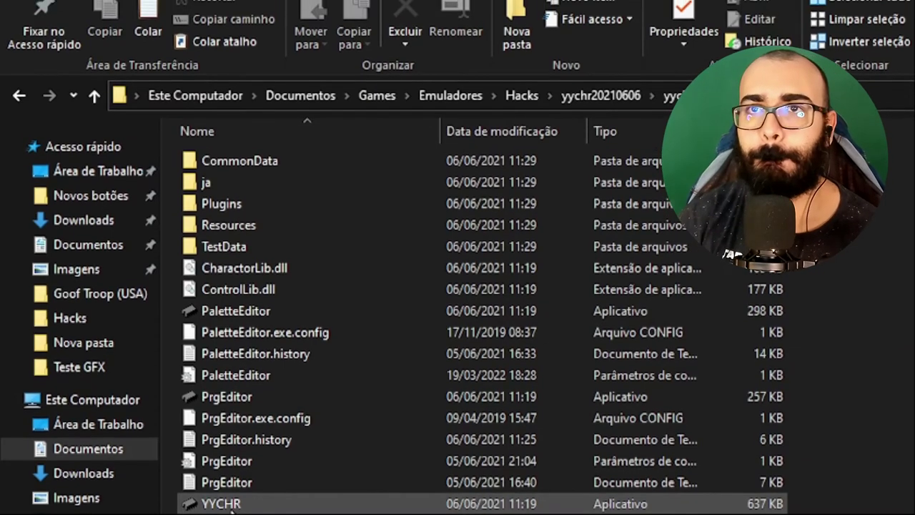
Switch to Goof Troop Editor and start exporting the current palette
key(alt+Tab)
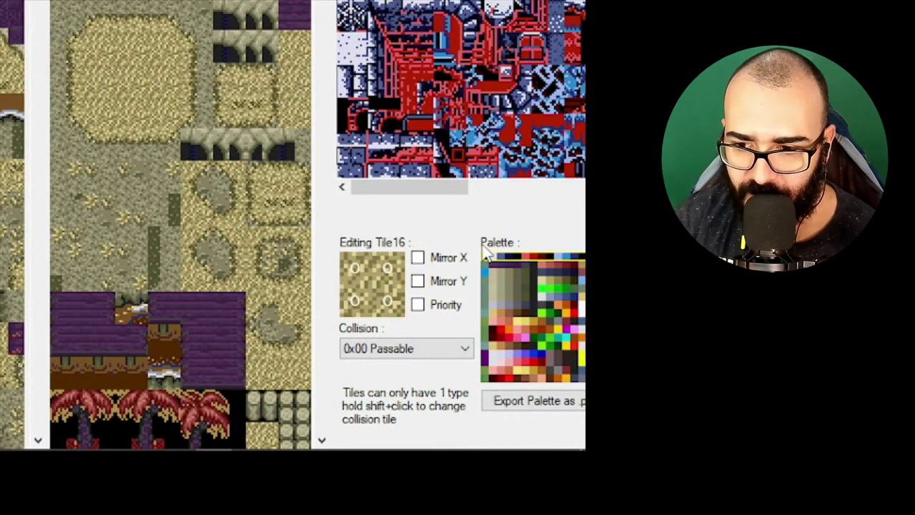
click(515, 404)
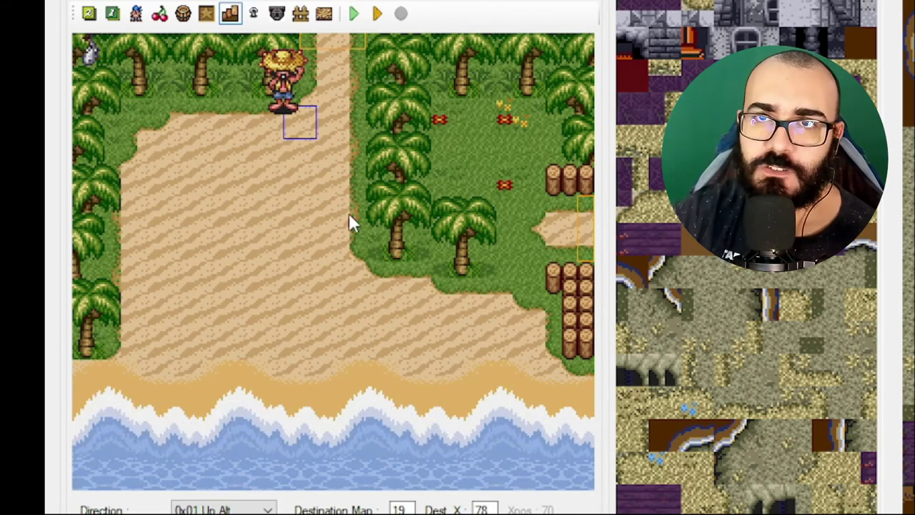
Follow the upper exit of the Island beach map and view Palette 18 of Palette Group 00 in the Palette Editor
double_click(319, 43)
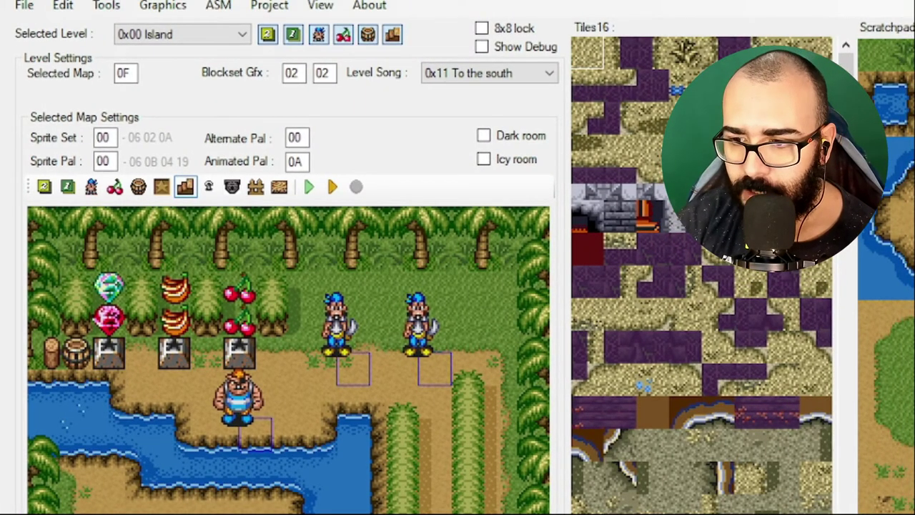
click(157, 7)
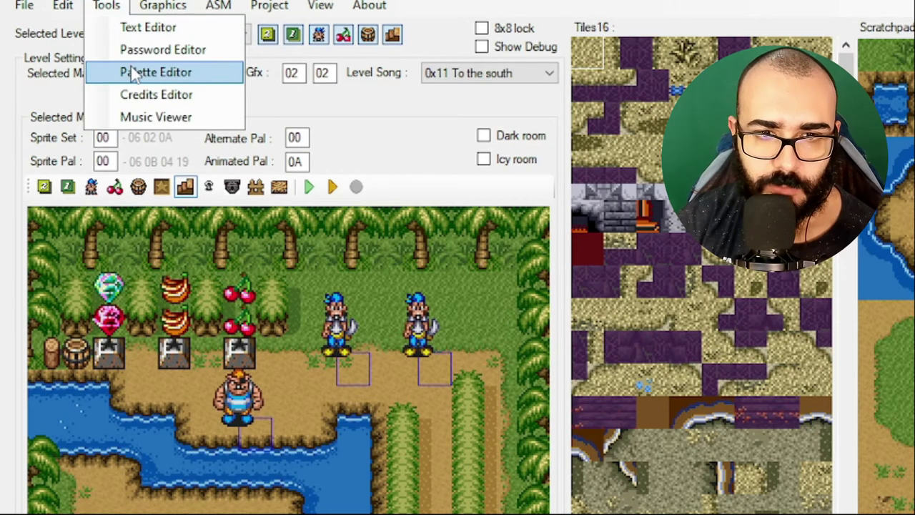
click(129, 72)
click(167, 157)
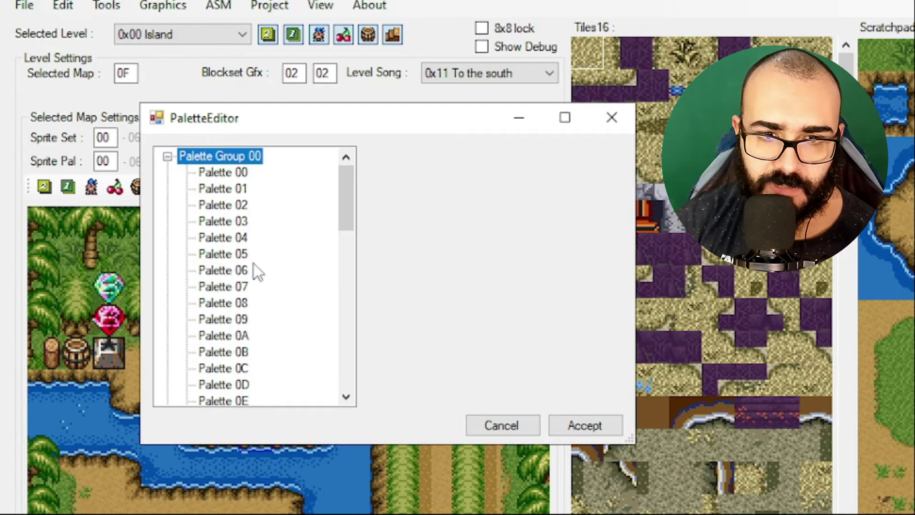
scroll(261, 314, down, 8)
scroll(264, 315, up, 1)
scroll(259, 258, up, 1)
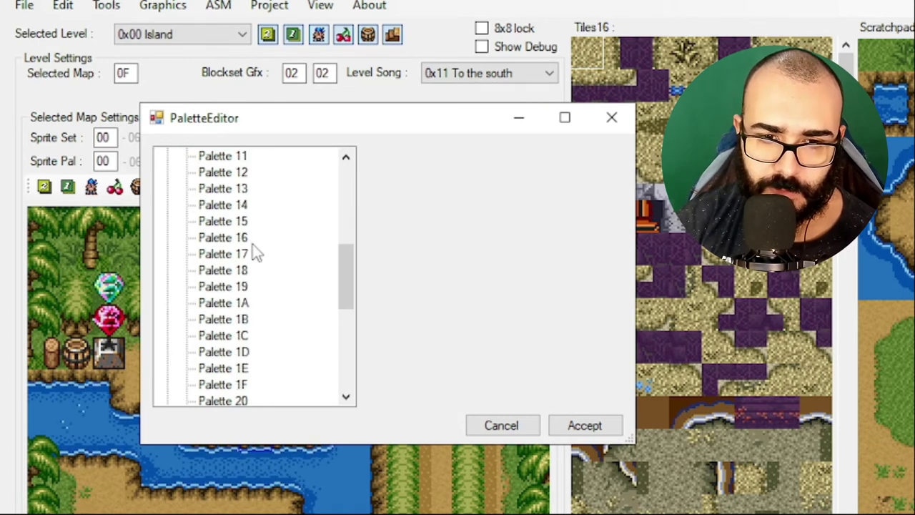
click(250, 276)
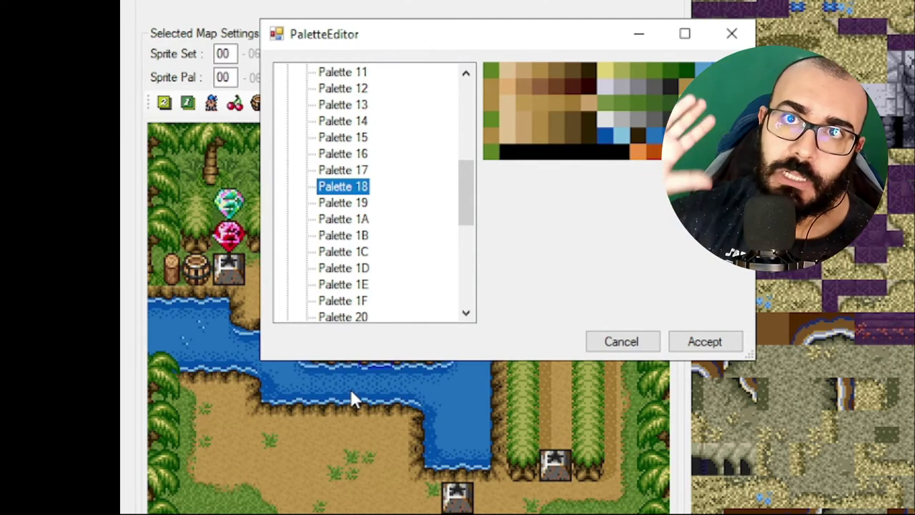
Cancel the Palette Editor, then check the Skeleton.pal file in Teste GFX through the palette export dialog without saving
click(647, 343)
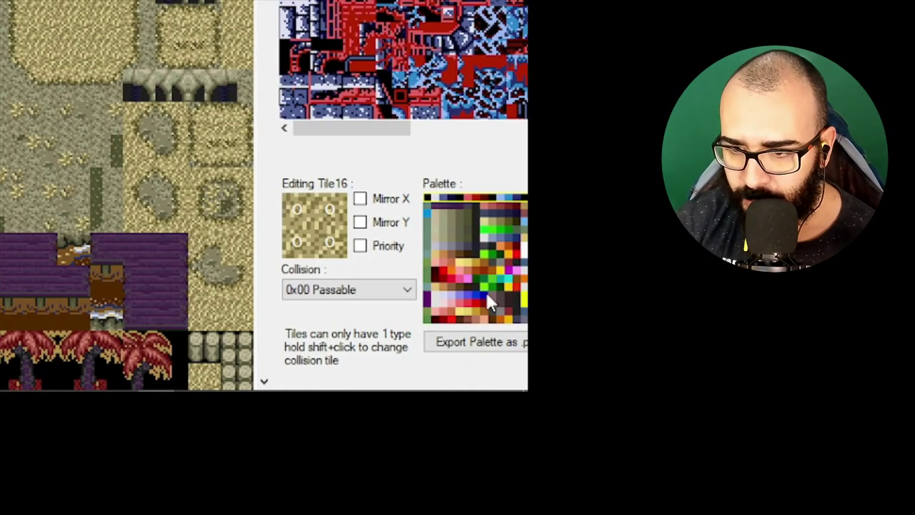
click(469, 354)
double_click(447, 299)
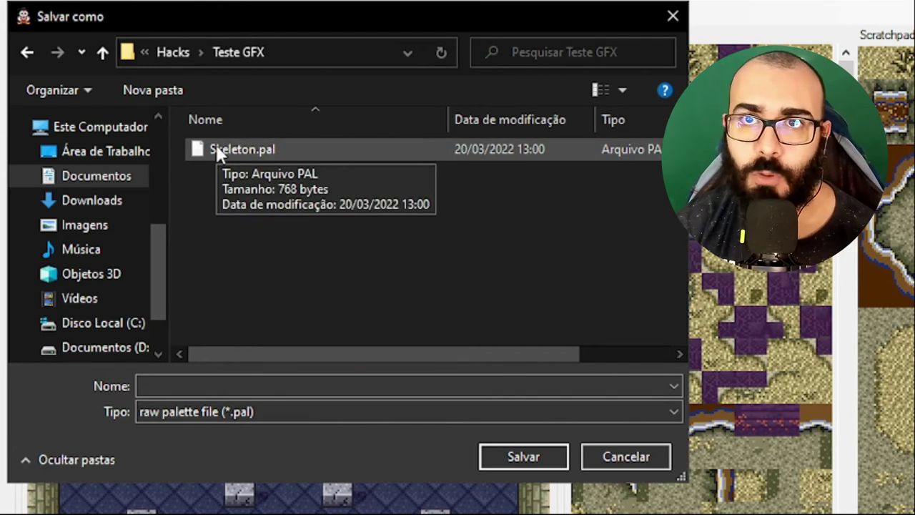
click(617, 452)
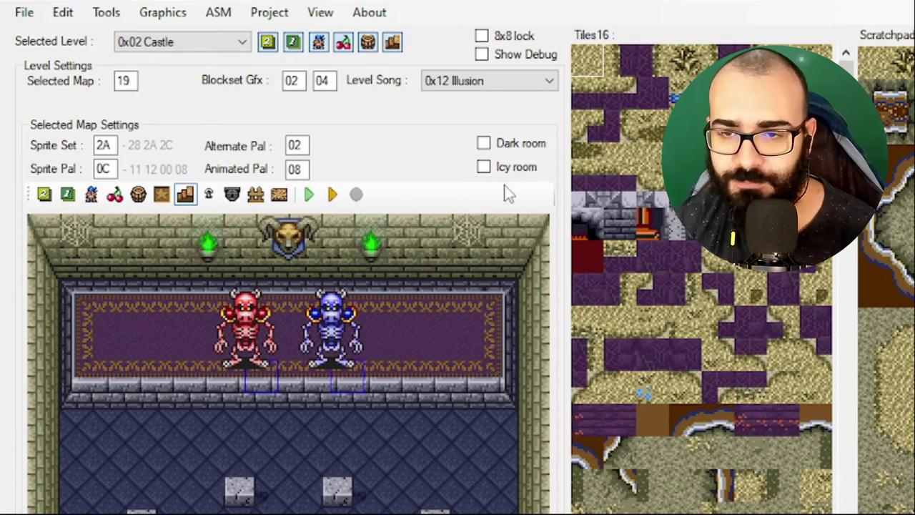
Switch to the yychr folder, launch YYCHR and open the SPR15 graphics file from the Teste GFX folder
key(alt+Tab)
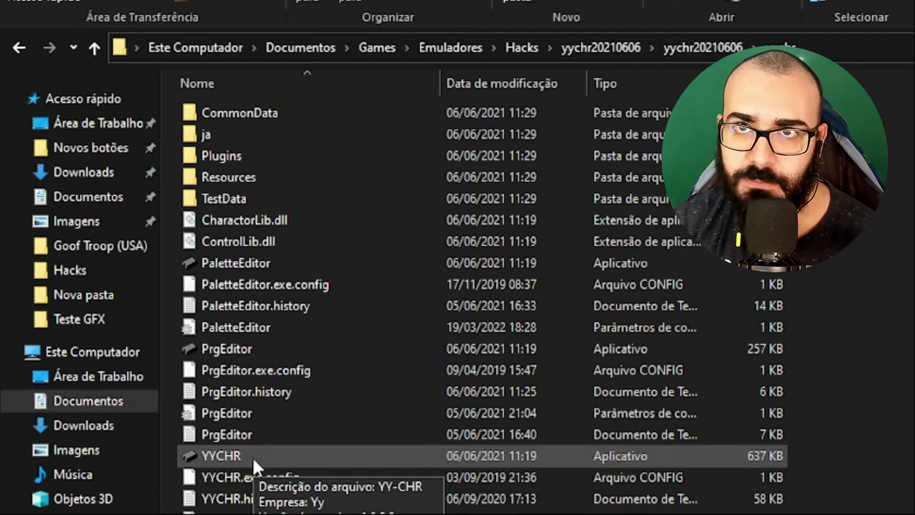
click(252, 455)
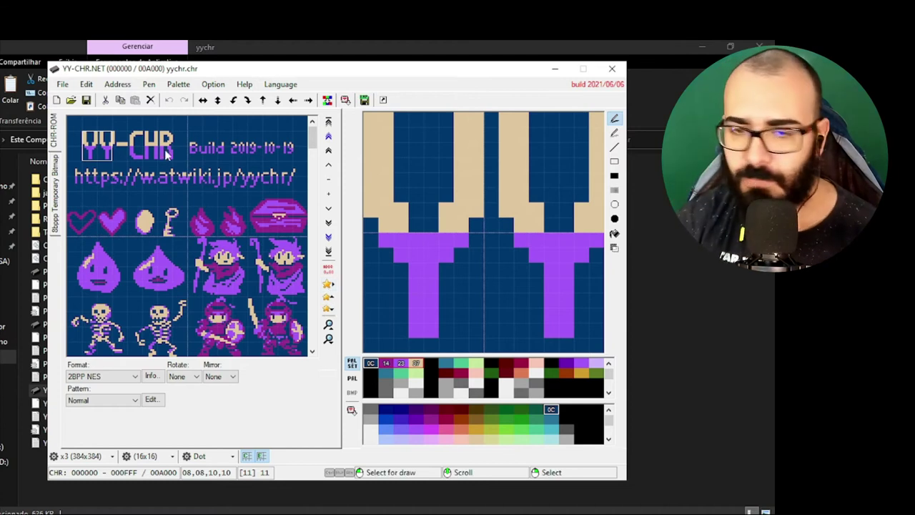
click(70, 100)
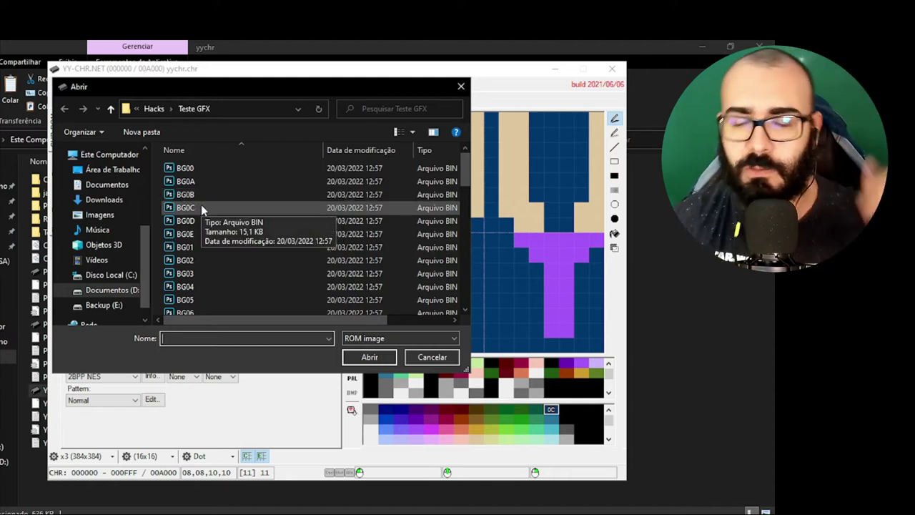
scroll(204, 207, down, 6)
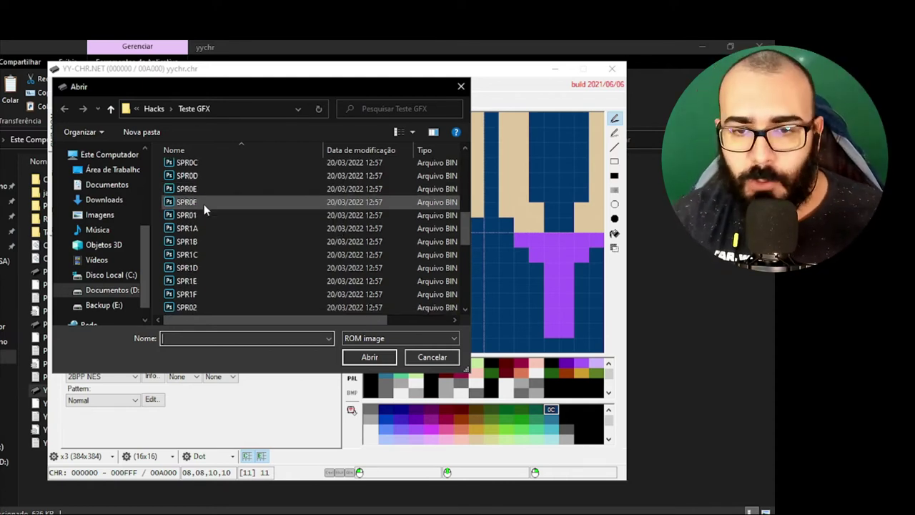
scroll(204, 208, up, 2)
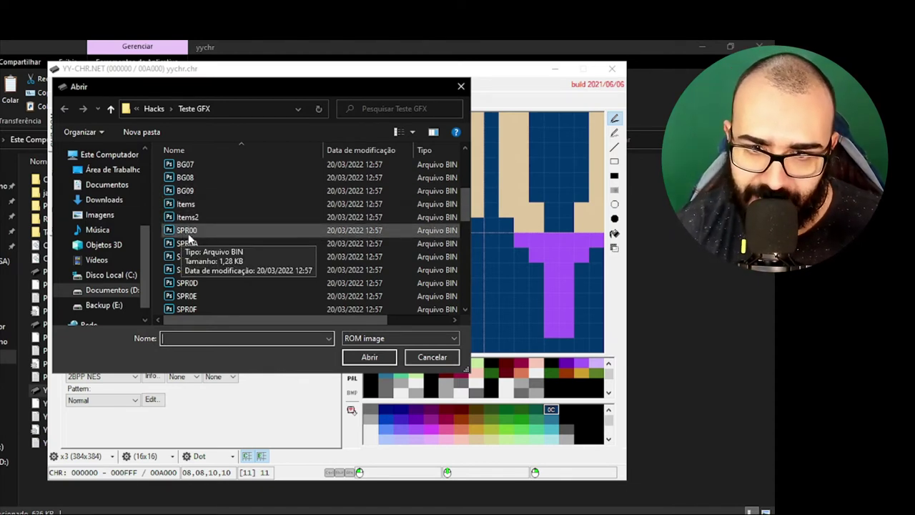
scroll(241, 249, down, 3)
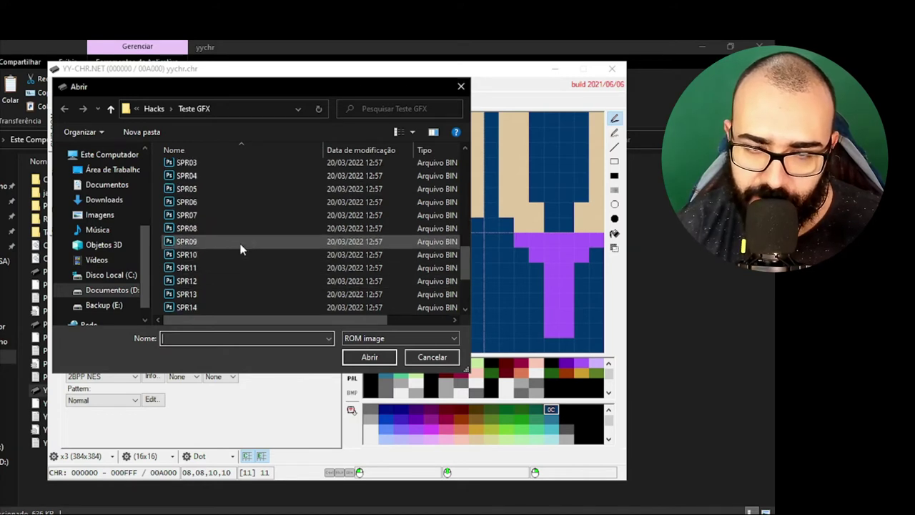
scroll(241, 250, down, 2)
click(241, 245)
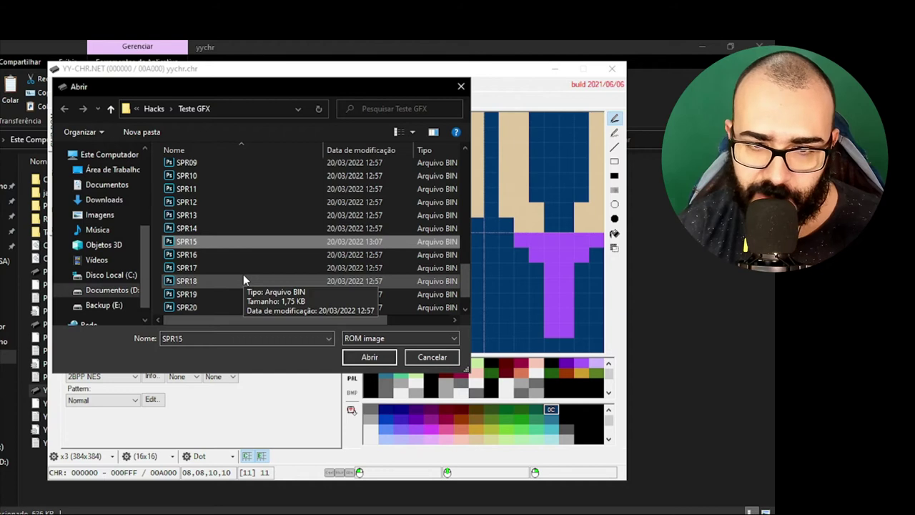
click(371, 357)
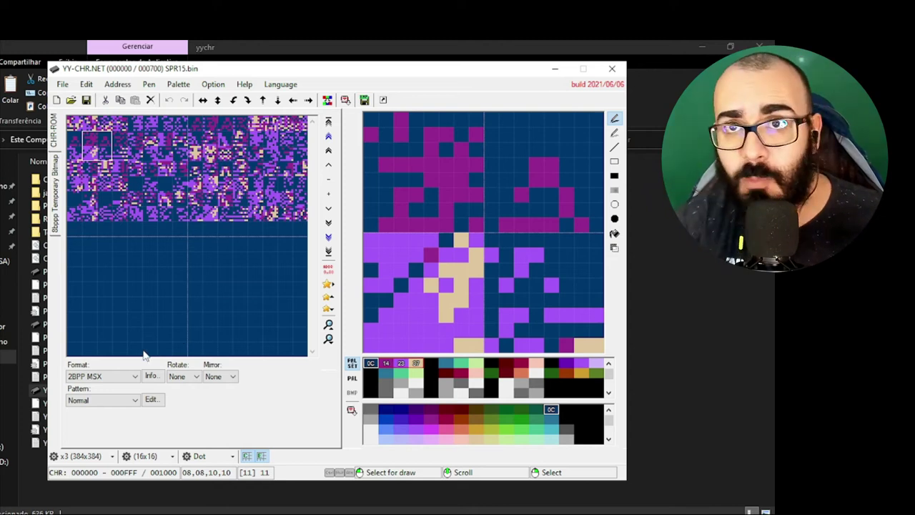
Set the graphics format of SPR15.bin to 3BPP SNES
click(76, 375)
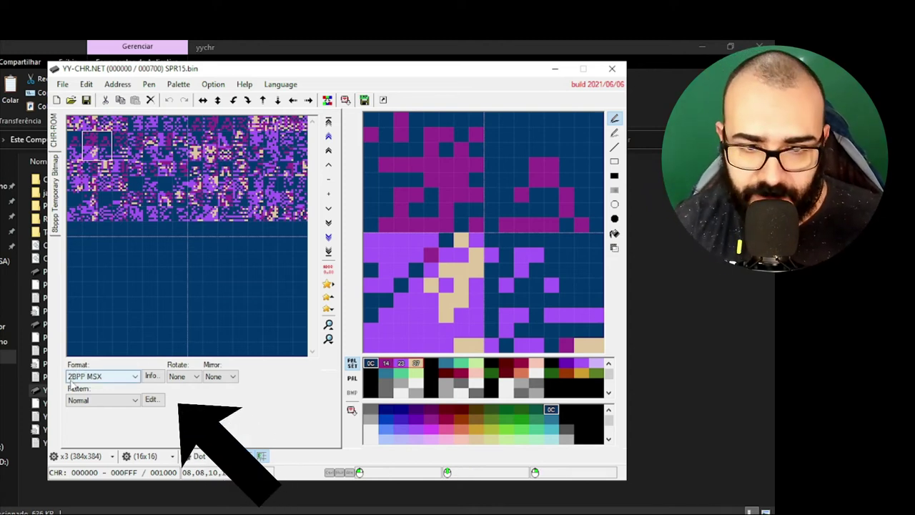
click(108, 385)
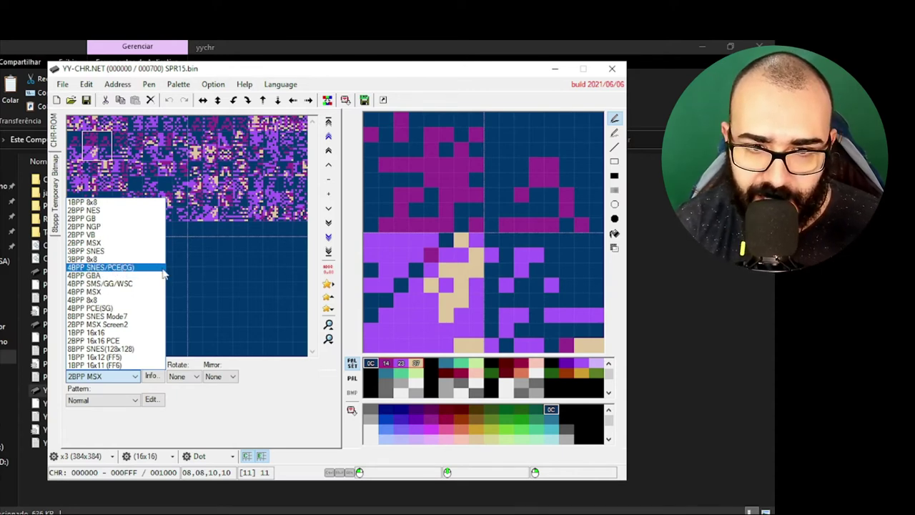
click(133, 251)
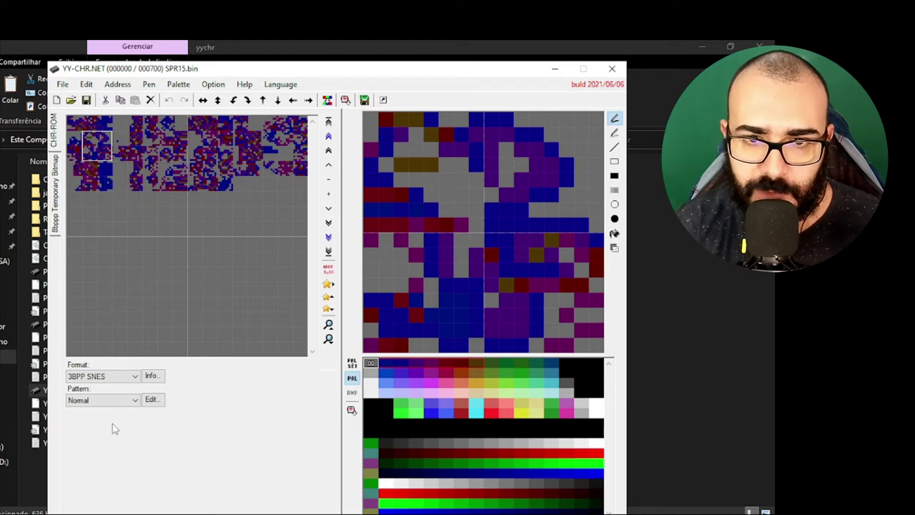
Load the Skeleton.pal file as the RGB palette and shift the window to show the full palette
click(185, 85)
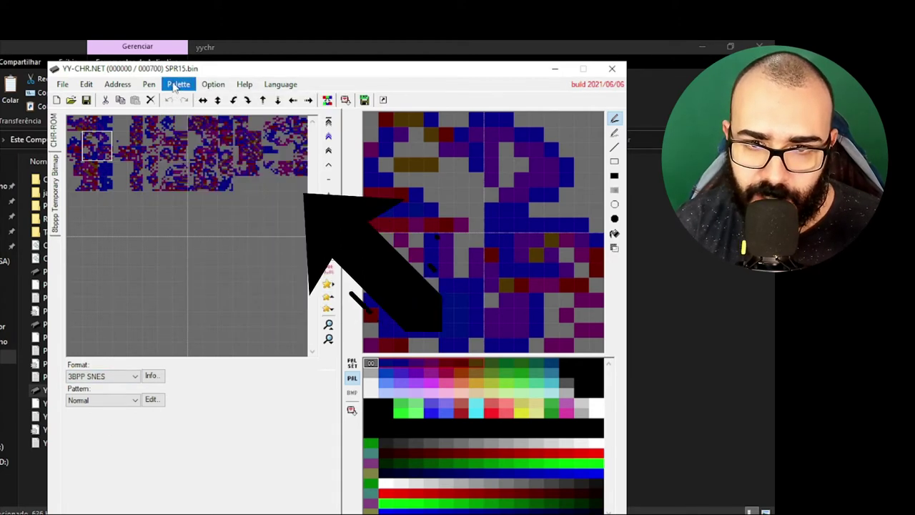
click(178, 84)
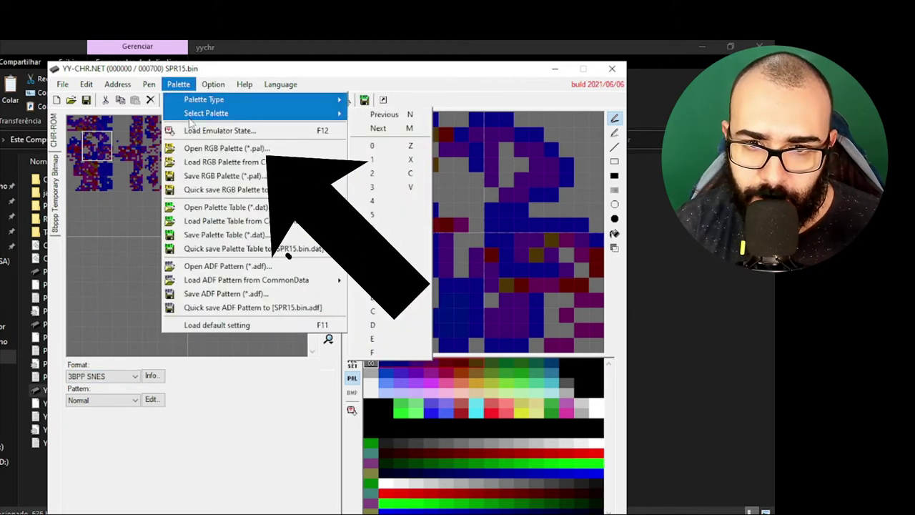
click(224, 148)
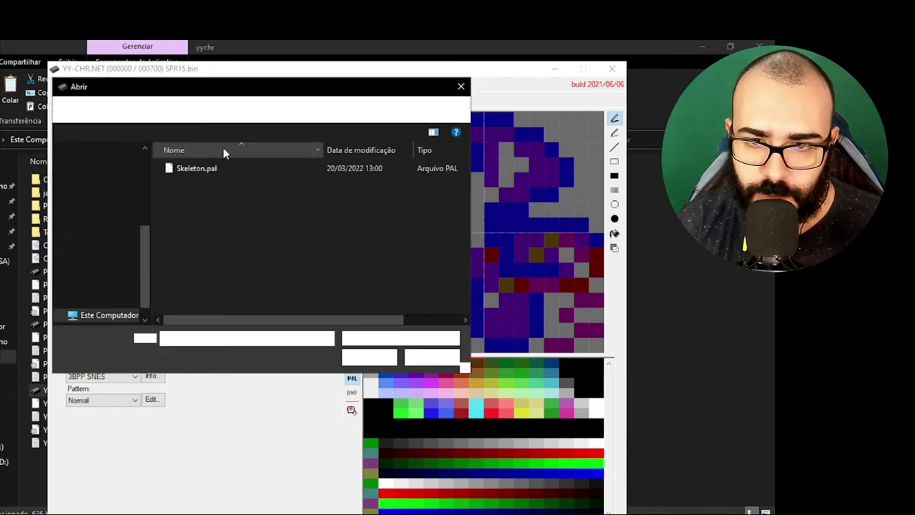
double_click(224, 170)
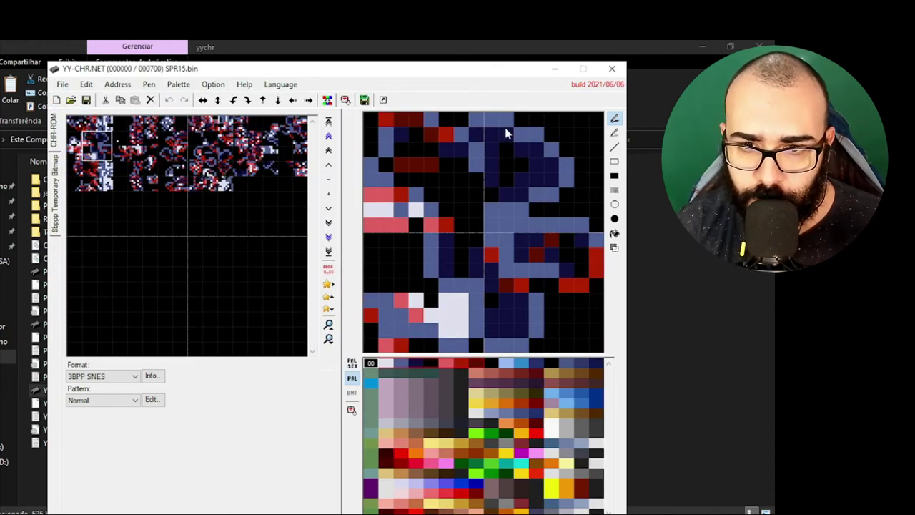
drag(480, 74, 492, 57)
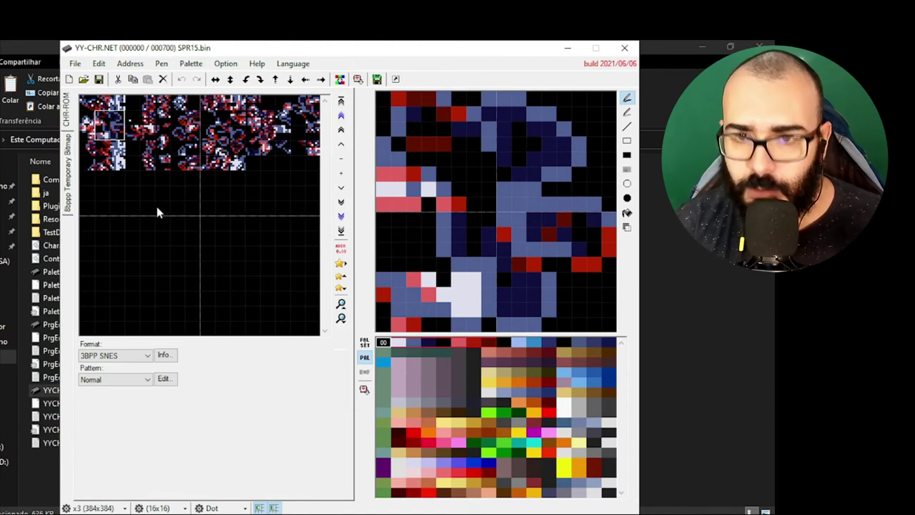
Apply the blue skeleton palette row to the tiles and set the graphics format to 4BPP SNES/PCE(CG)
click(443, 464)
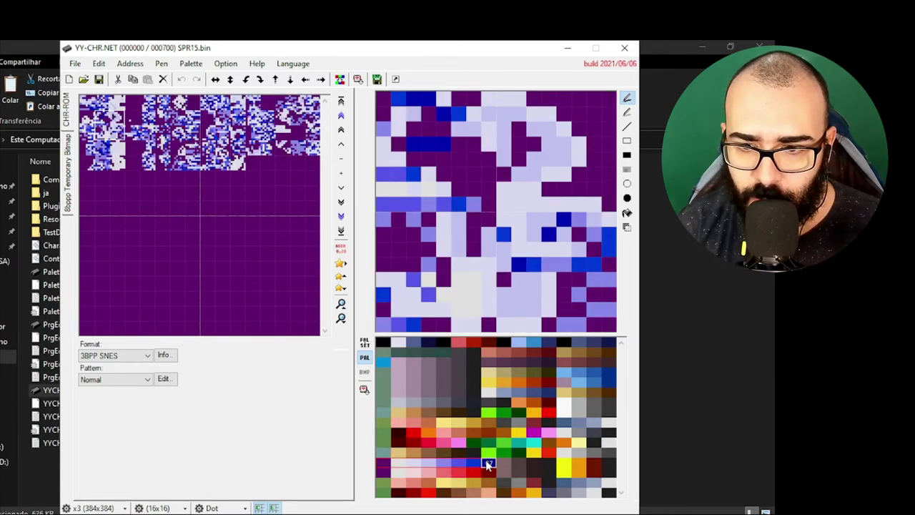
click(148, 356)
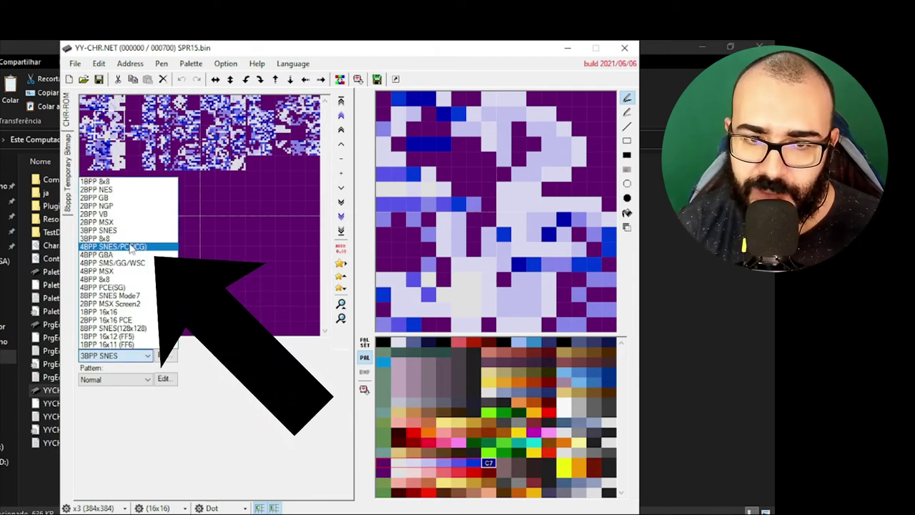
click(115, 247)
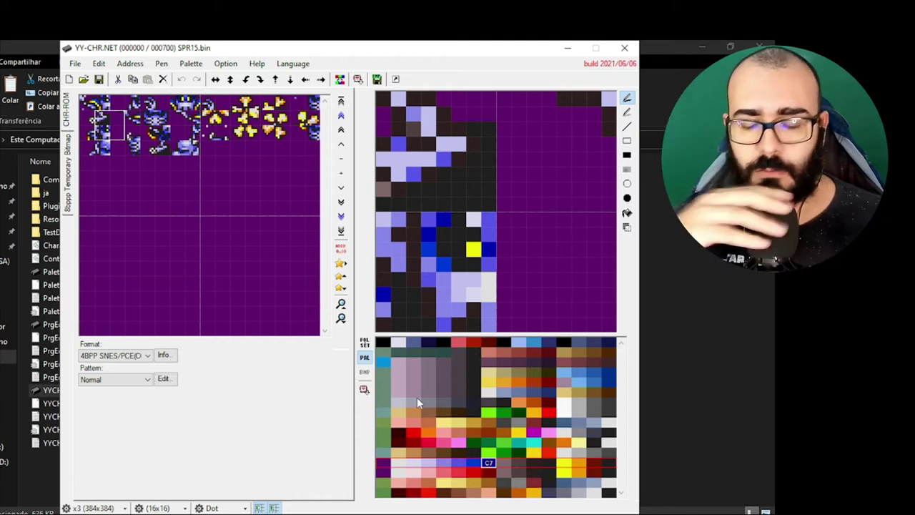
click(474, 464)
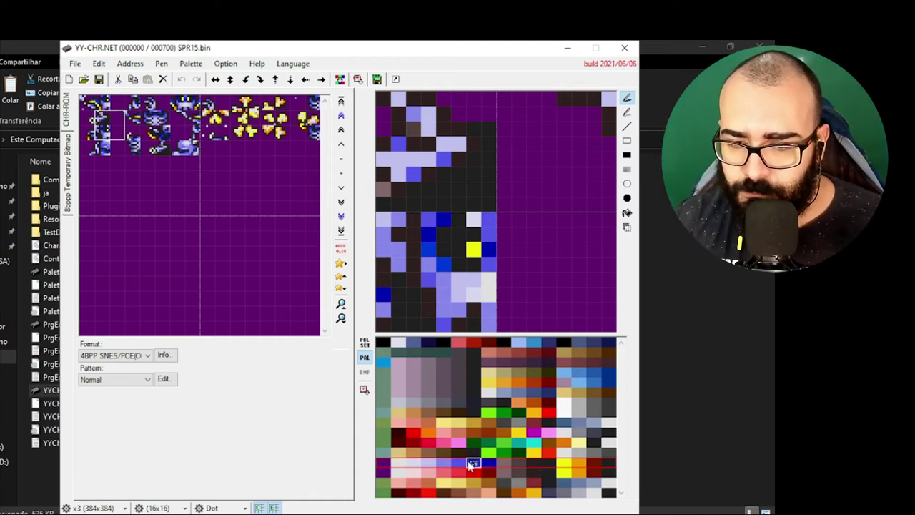
click(428, 463)
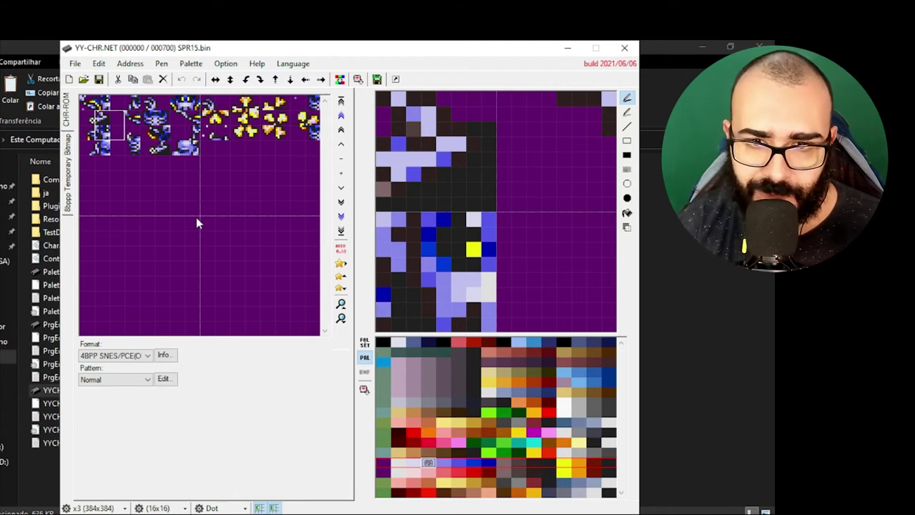
Try the 4BPP SMS/GG/WSC format on the sprite tiles and switch back to 4BPP SNES/PCE(CG)
click(145, 356)
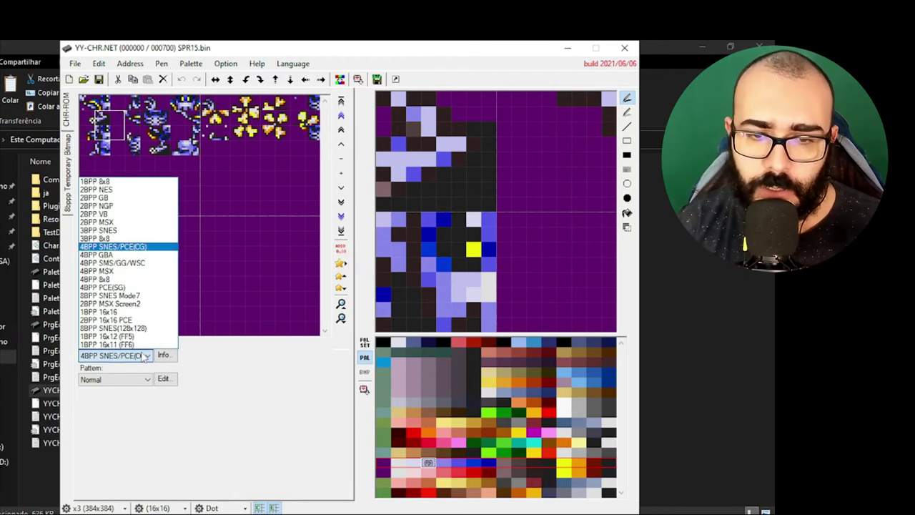
click(145, 355)
click(145, 356)
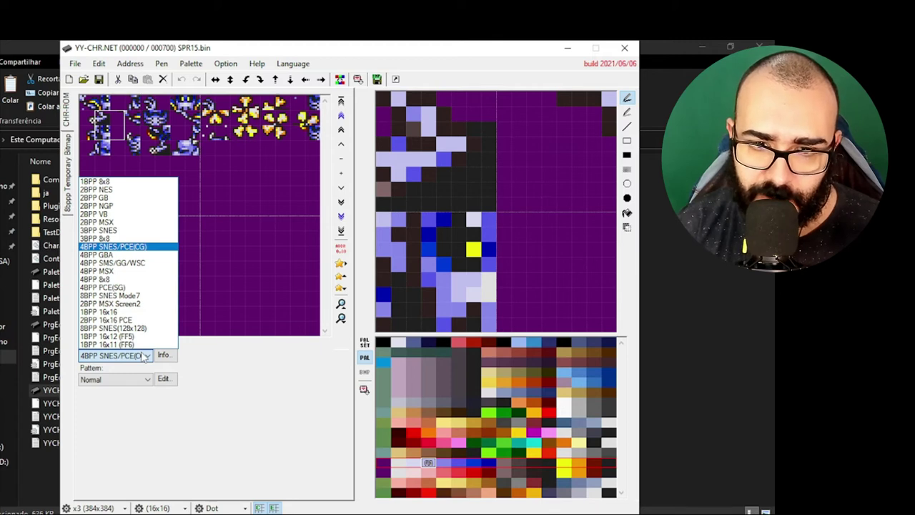
click(148, 263)
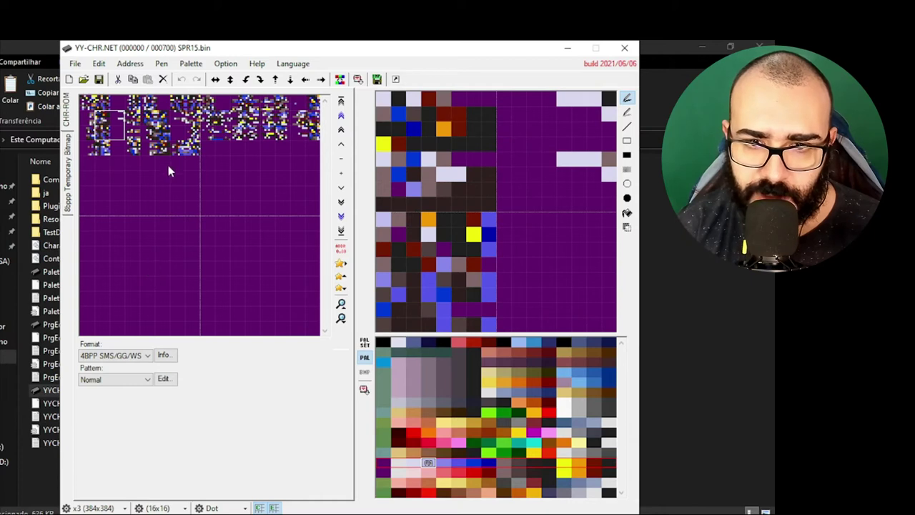
click(143, 356)
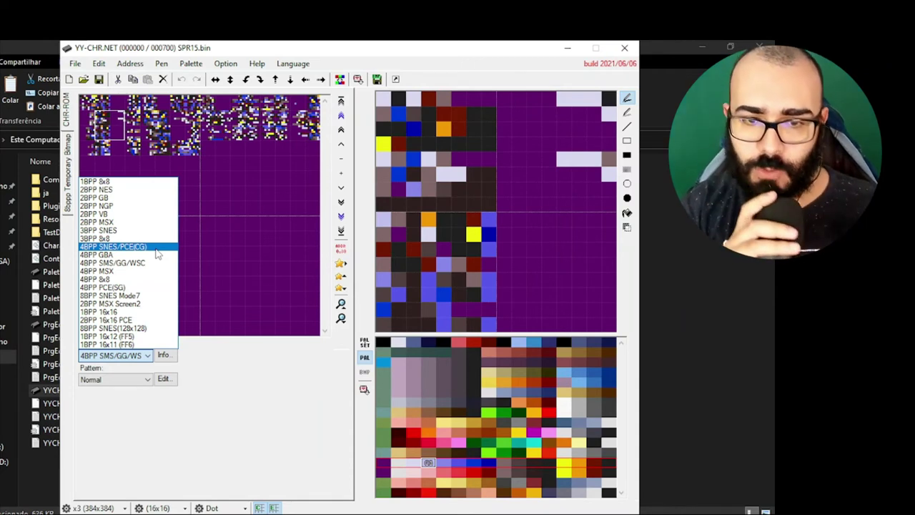
click(157, 253)
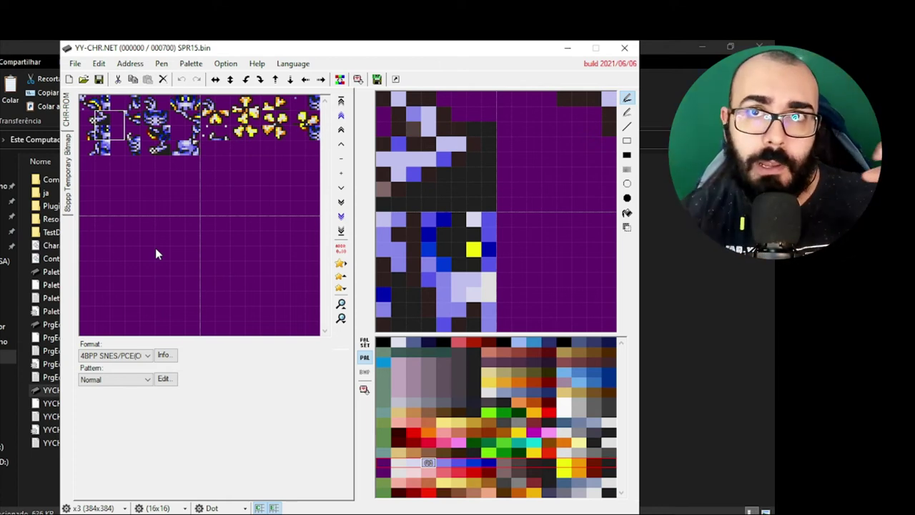
Try the 8BPP SNES Mode7 format on the sprite tiles and restore 4BPP SNES/PCE(CG)
click(135, 356)
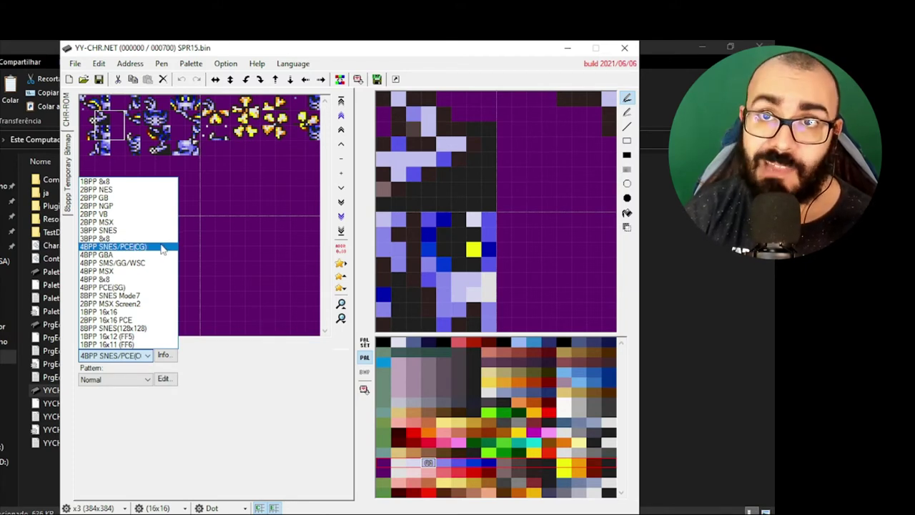
click(150, 296)
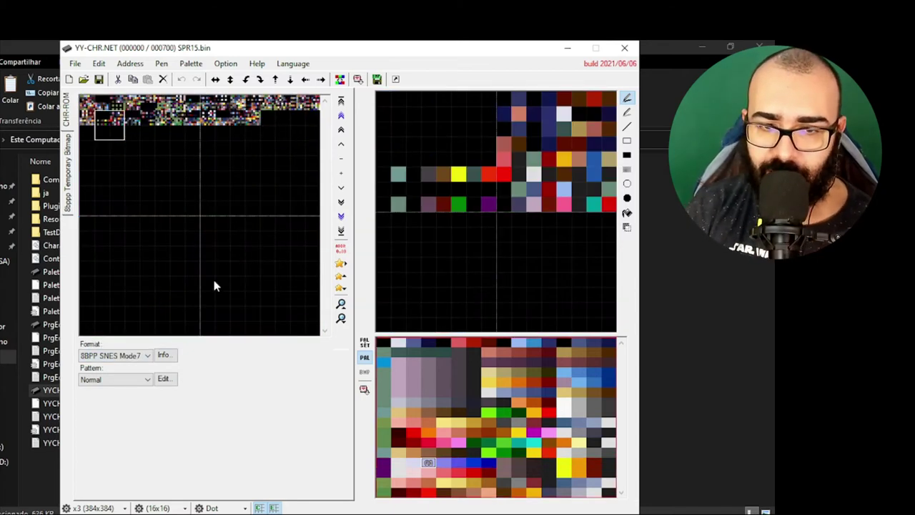
click(147, 355)
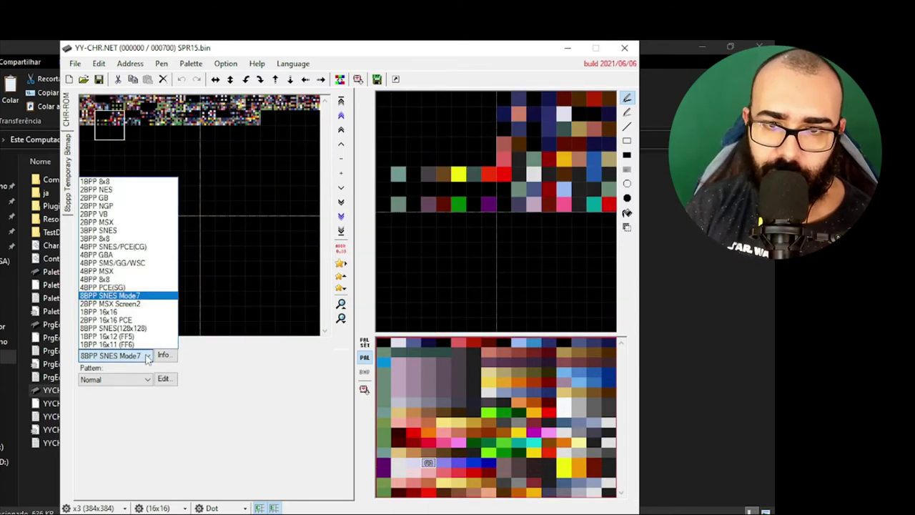
click(153, 246)
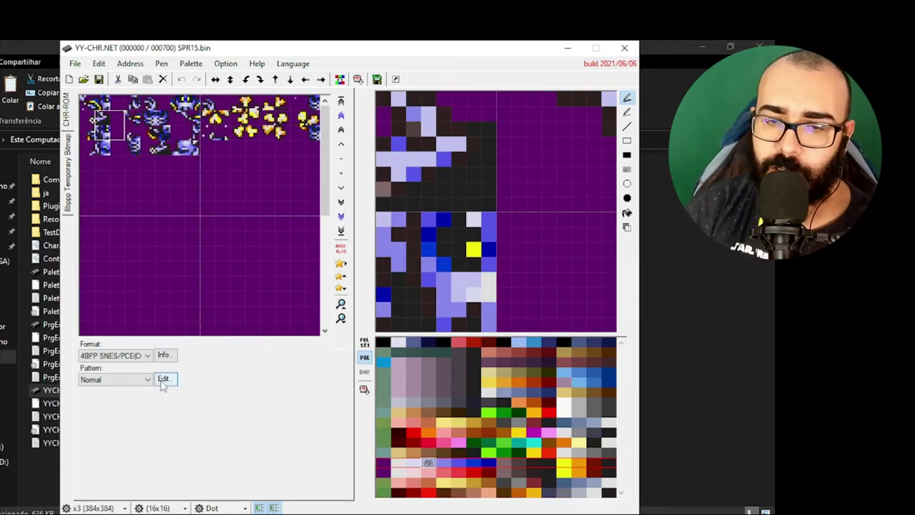
Set the tile arrangement pattern of SPR15.bin to FC/NES x8
click(104, 381)
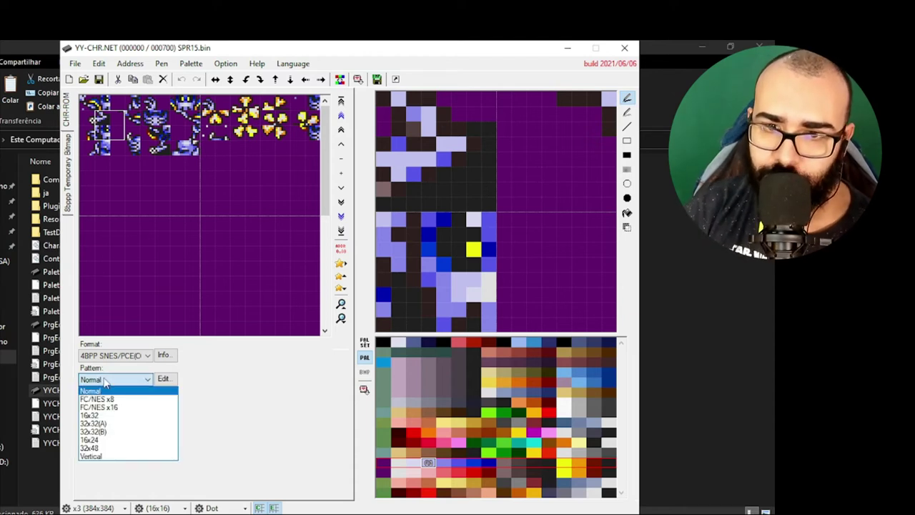
click(107, 399)
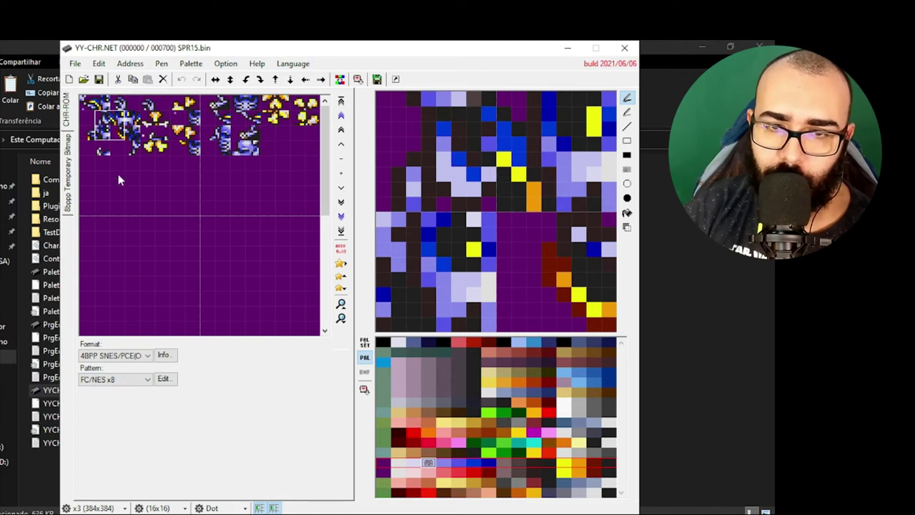
Try the Normal tile arrangement pattern on SPR15.bin and restore FC/NES x8
click(143, 380)
click(136, 391)
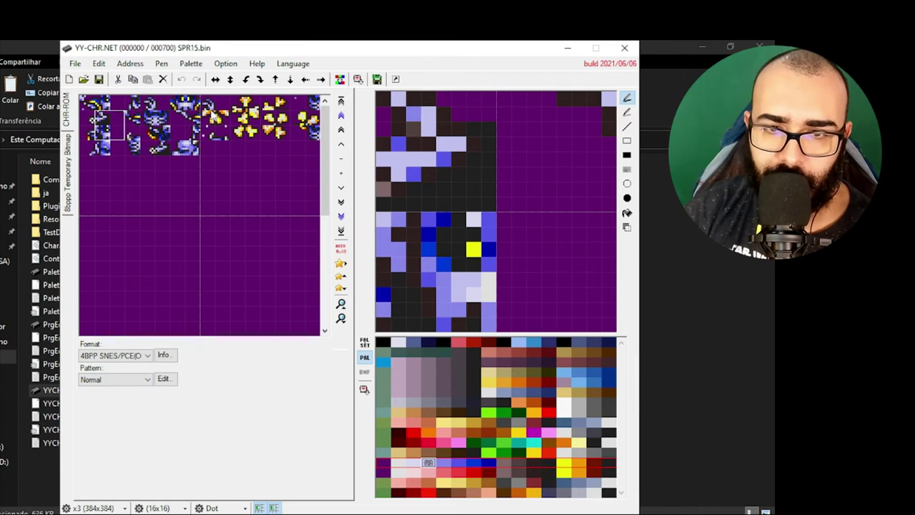
click(213, 116)
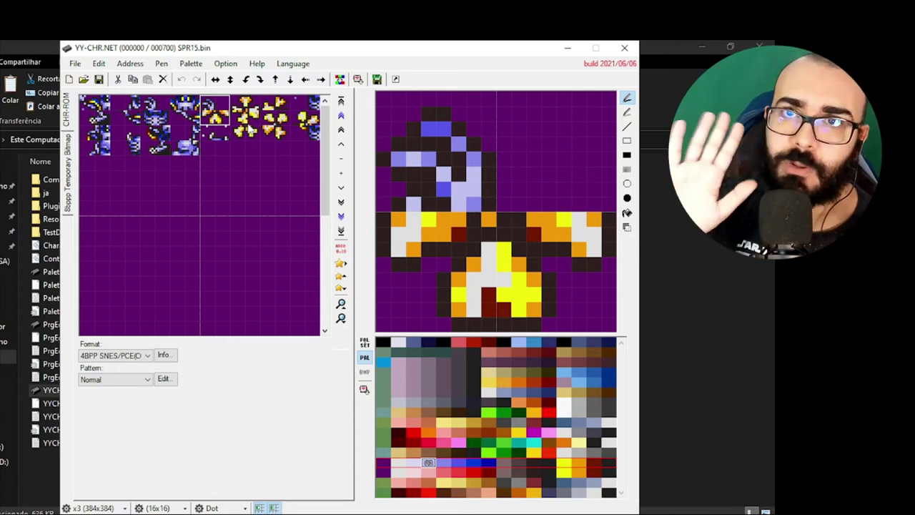
click(437, 182)
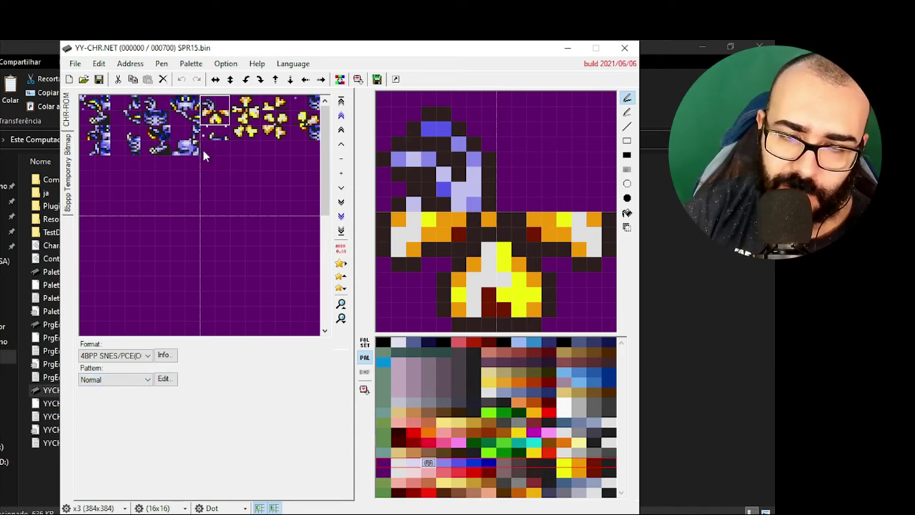
click(137, 382)
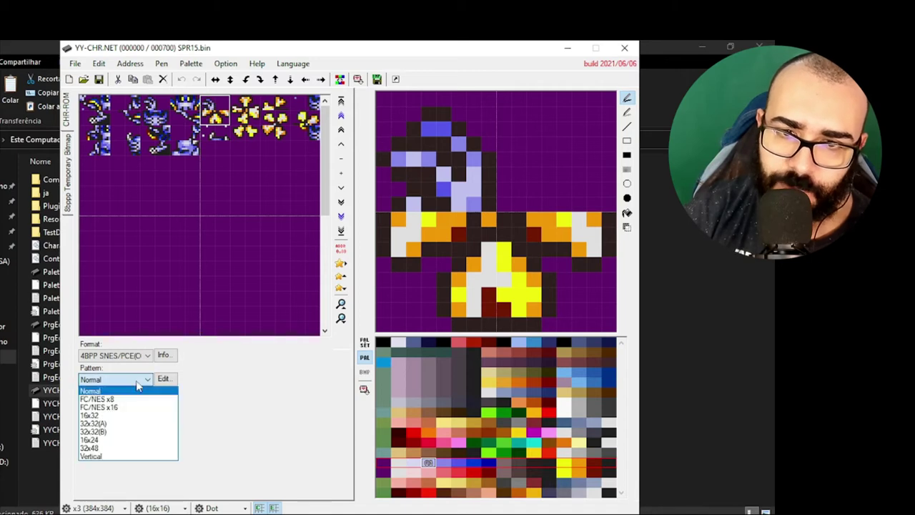
click(132, 399)
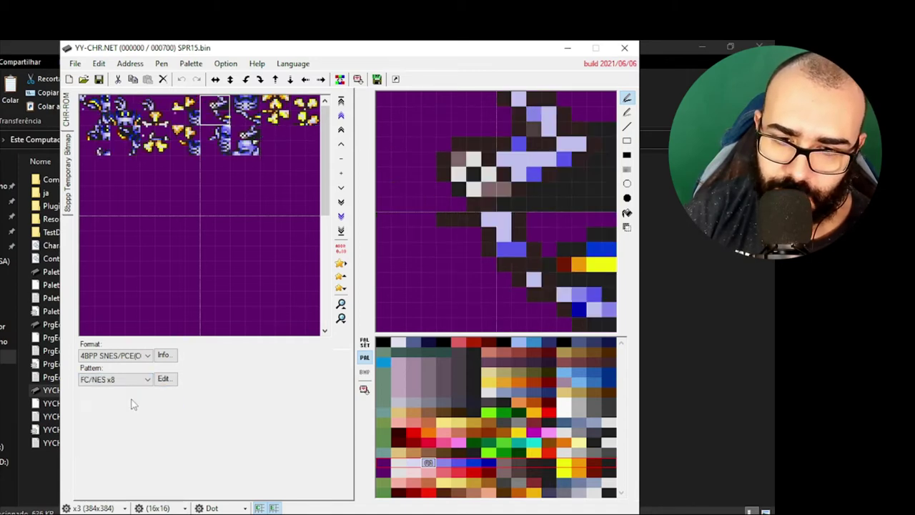
Examine individual 16x16 tile blocks of the skeleton sprite enlarged in the editing area, ending with the topmost horn block
click(155, 146)
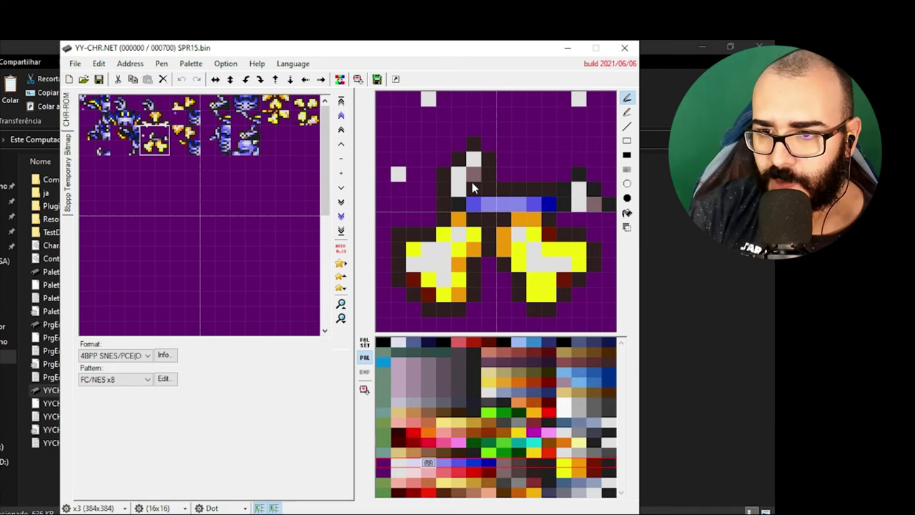
click(213, 136)
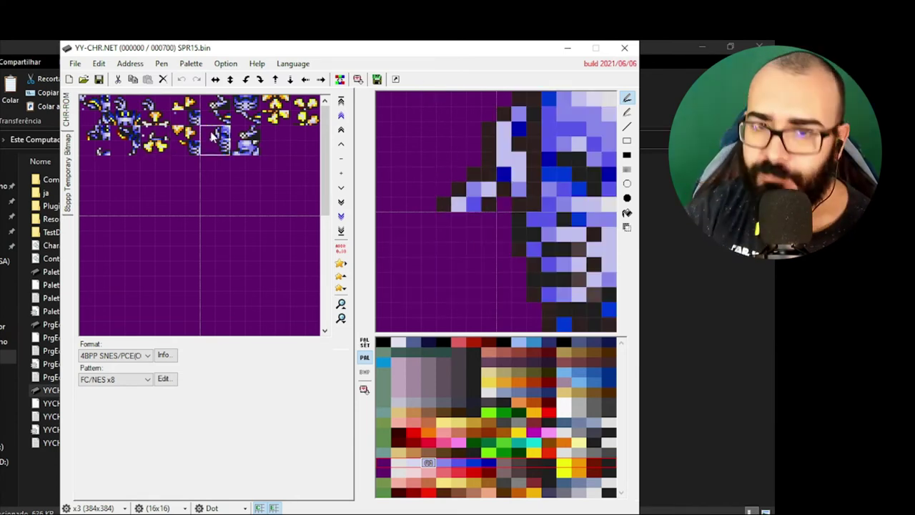
click(166, 150)
click(154, 138)
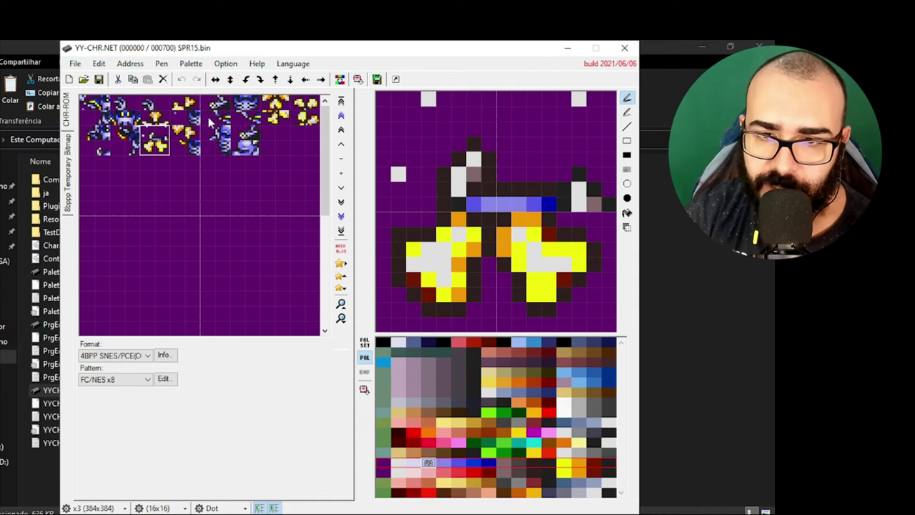
click(152, 118)
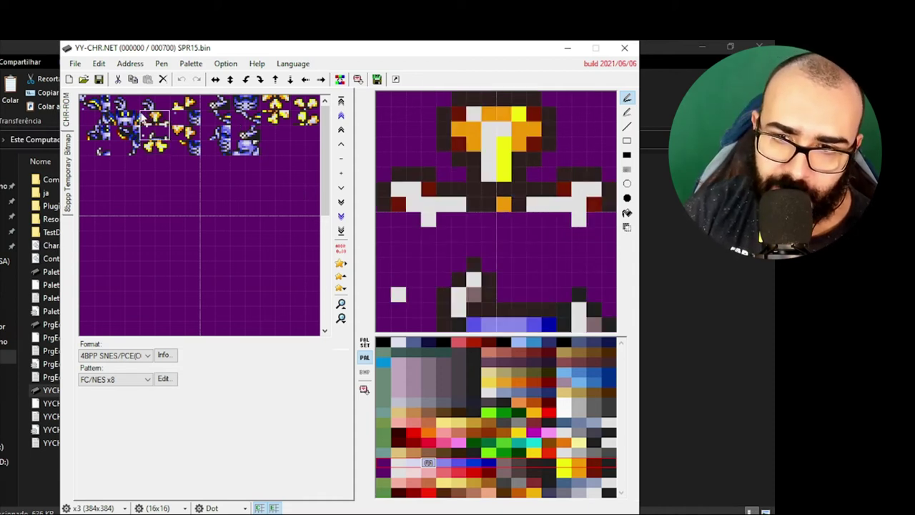
click(146, 106)
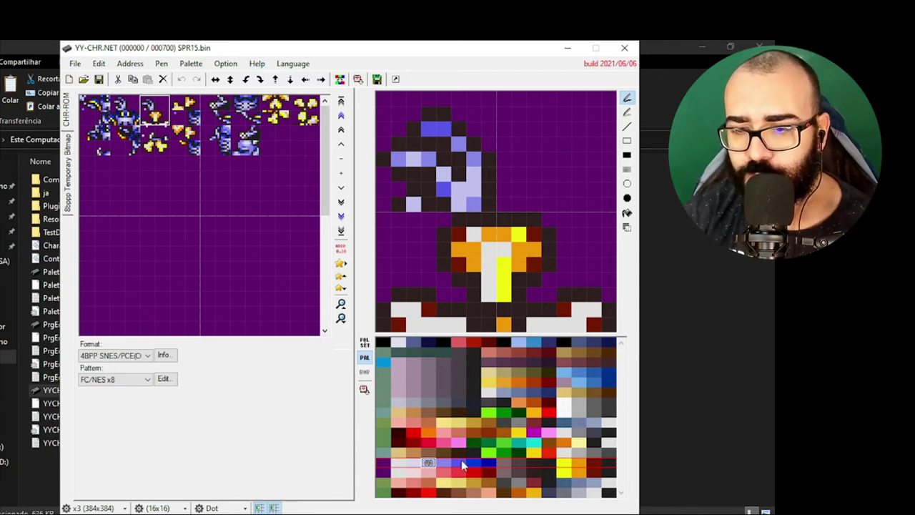
Preview the sprite tiles with the red skeleton palette row and return to the blue row
click(393, 473)
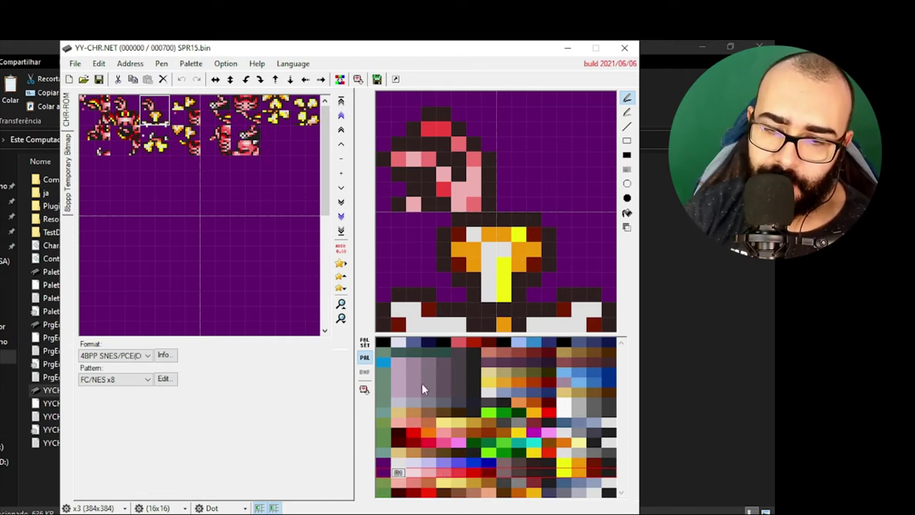
click(489, 465)
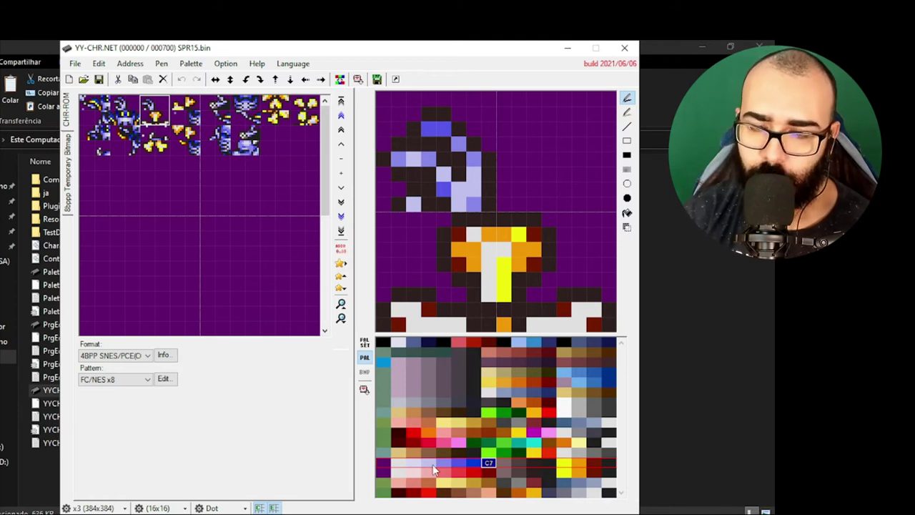
click(492, 472)
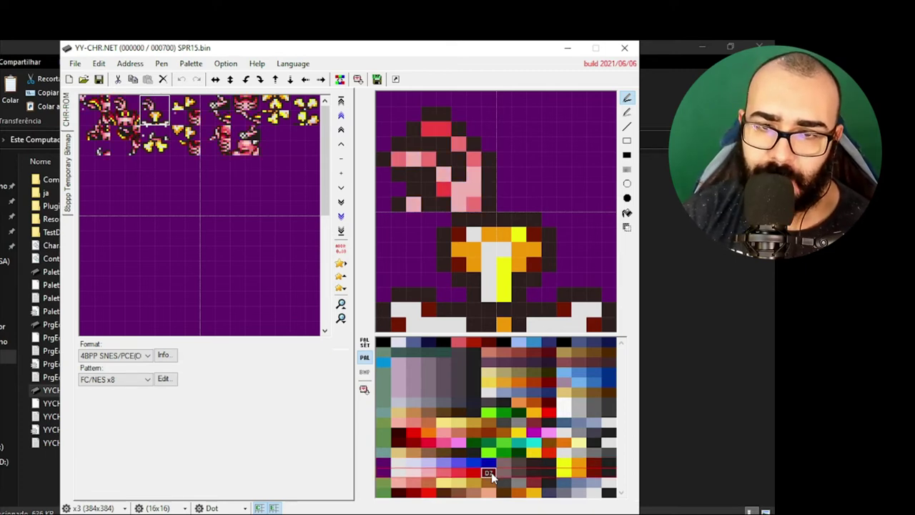
click(491, 463)
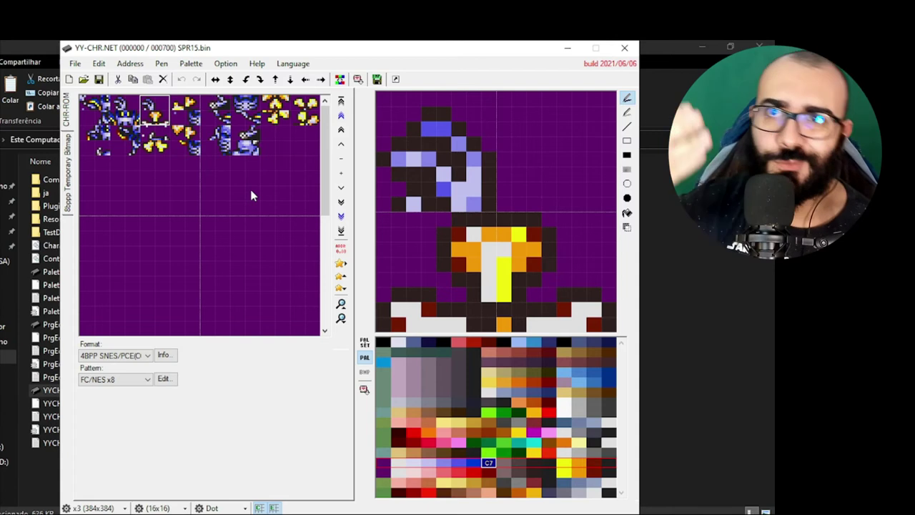
Compare the yellow, dark red and grey colours shared by the blue and red skeleton palette rows, finishing on the blue row's yellow
click(562, 469)
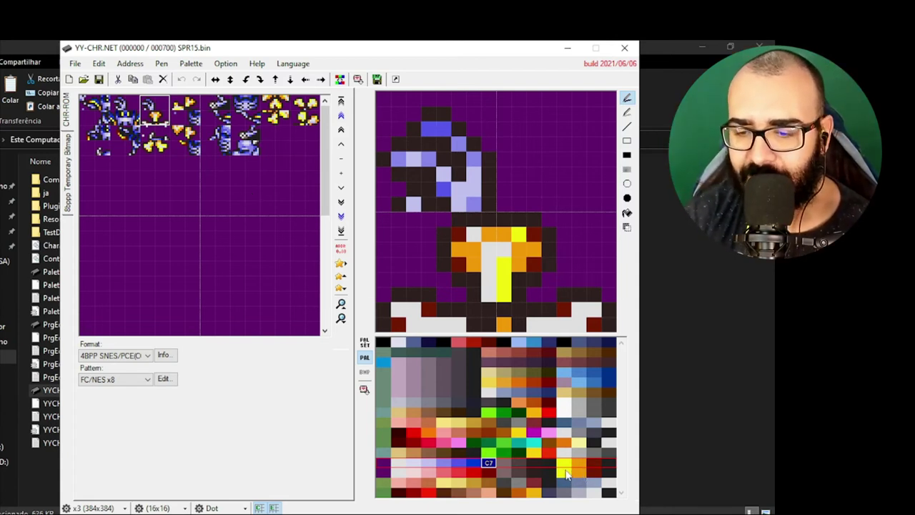
click(569, 473)
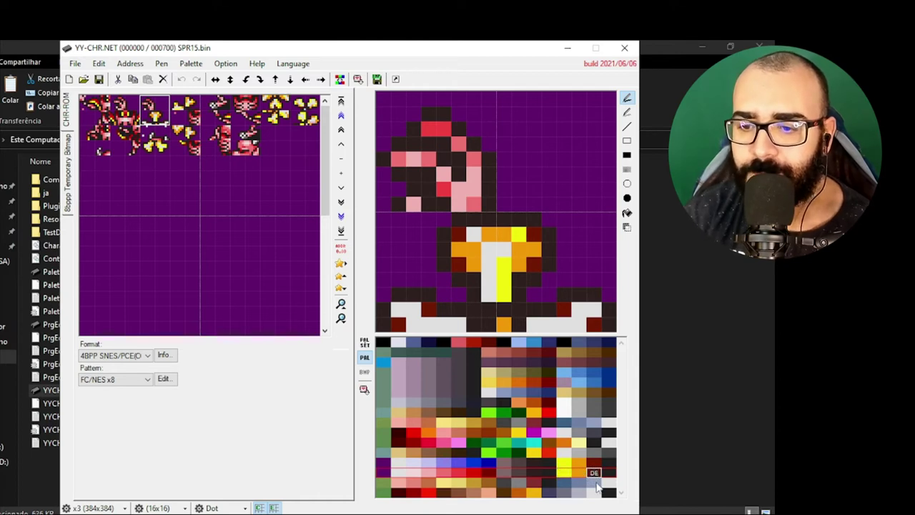
click(595, 465)
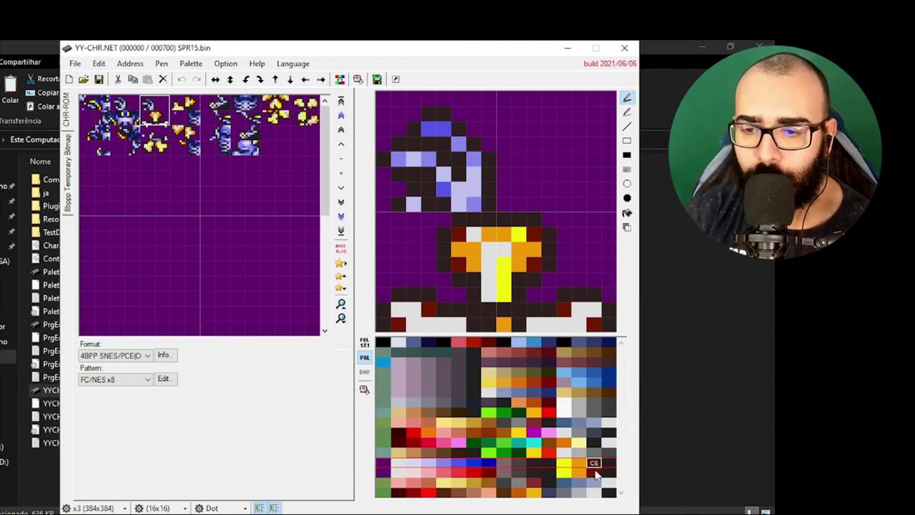
click(595, 473)
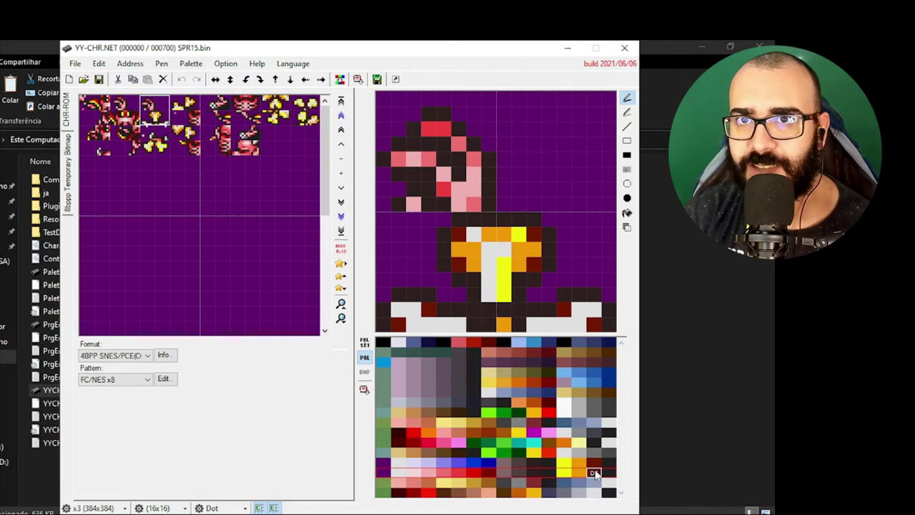
click(548, 465)
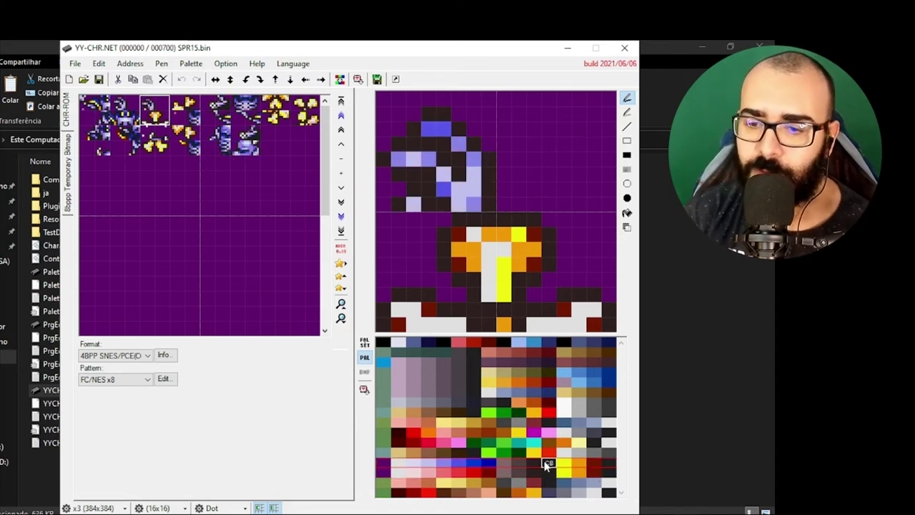
click(598, 475)
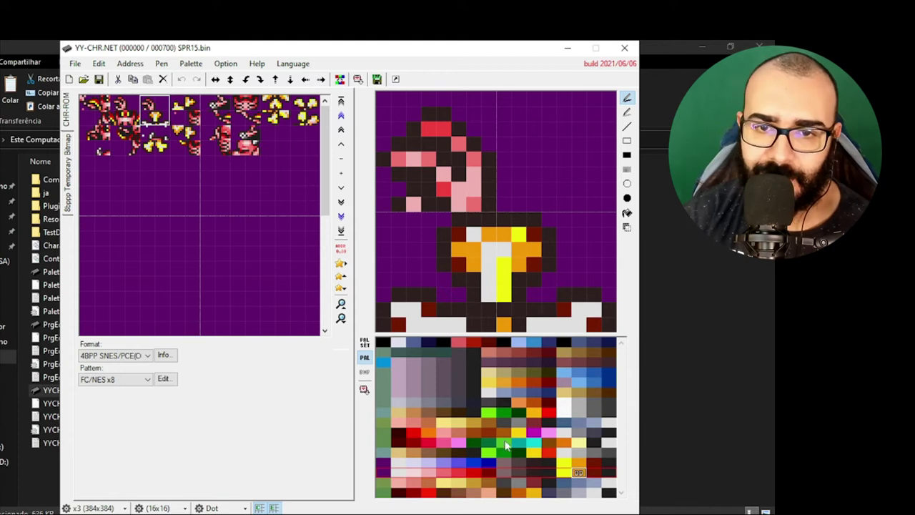
click(546, 470)
click(535, 474)
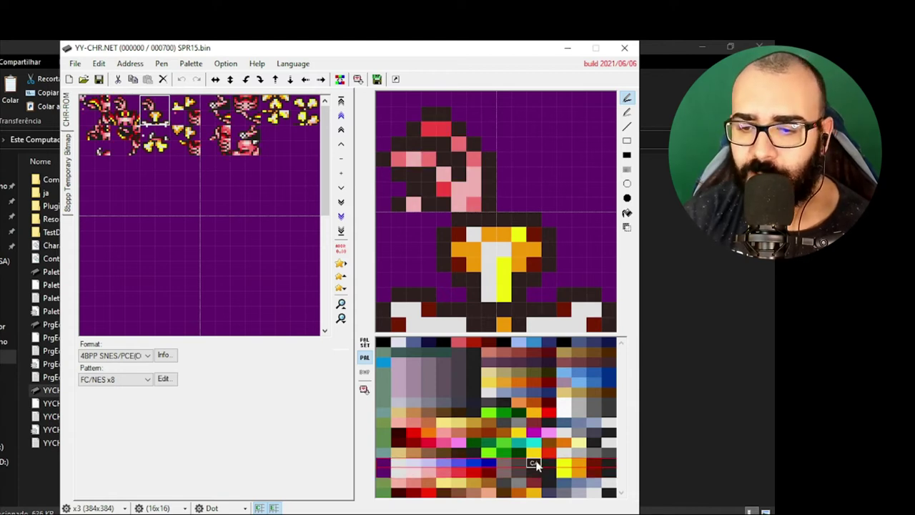
click(517, 463)
click(517, 470)
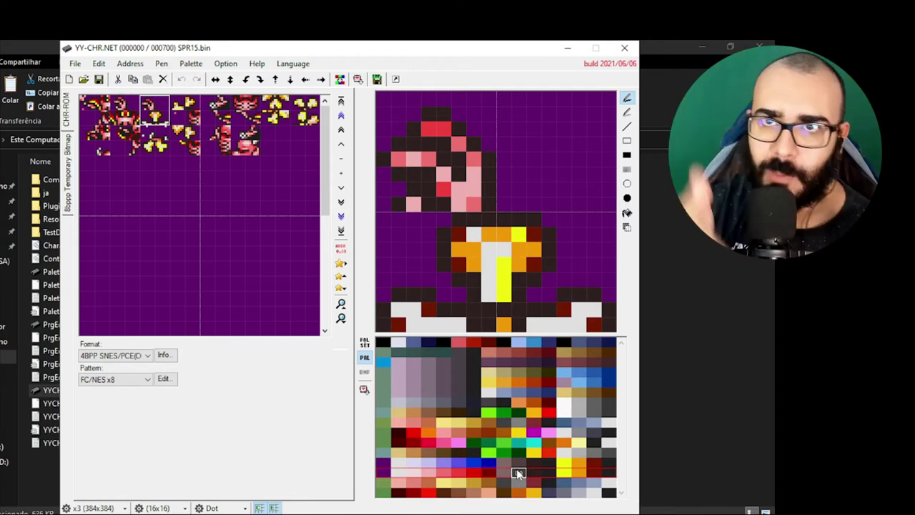
click(569, 465)
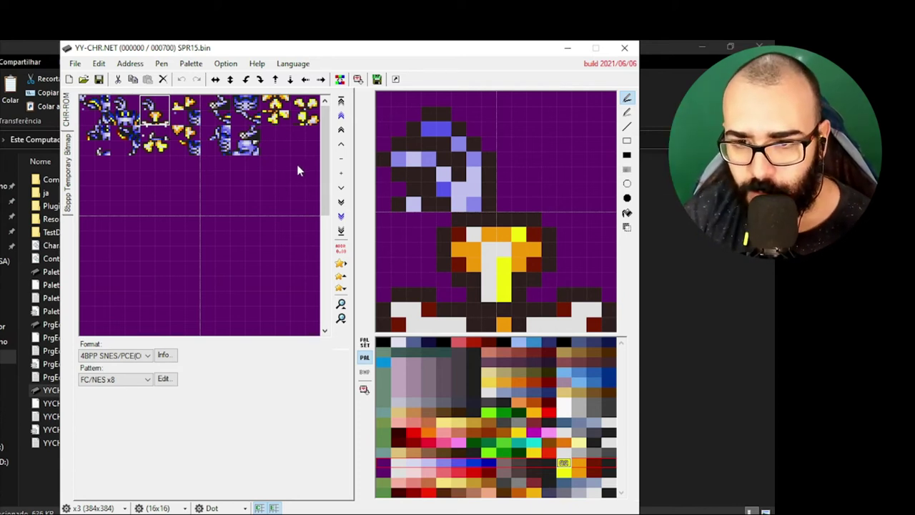
Save SPR15.bin in its original size without expanding the file
click(100, 79)
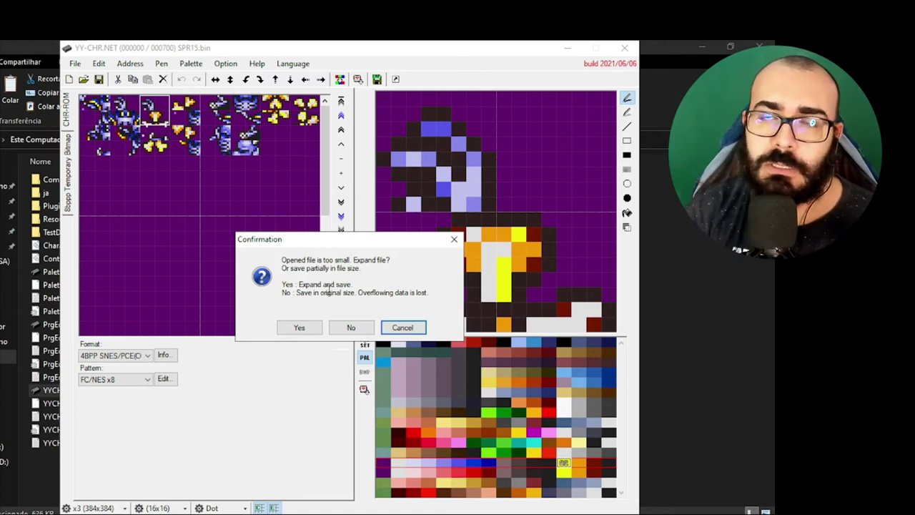
click(356, 327)
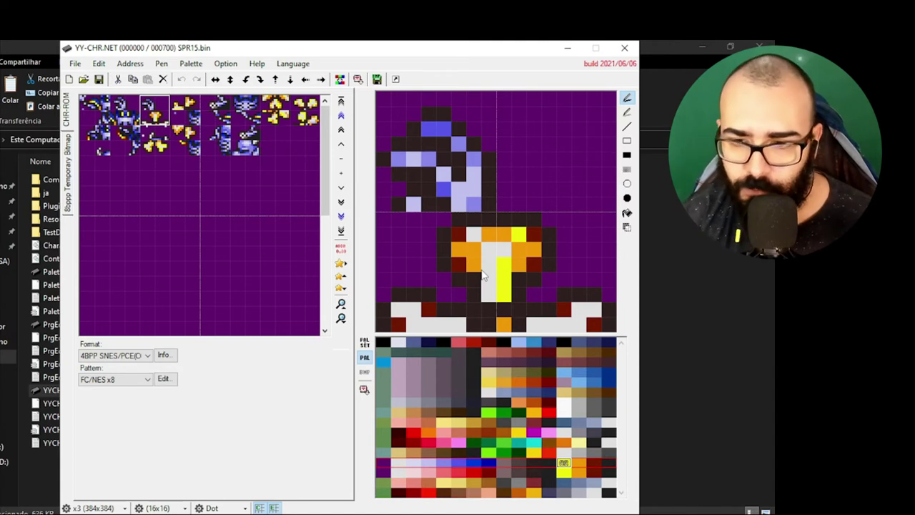
click(98, 79)
click(353, 323)
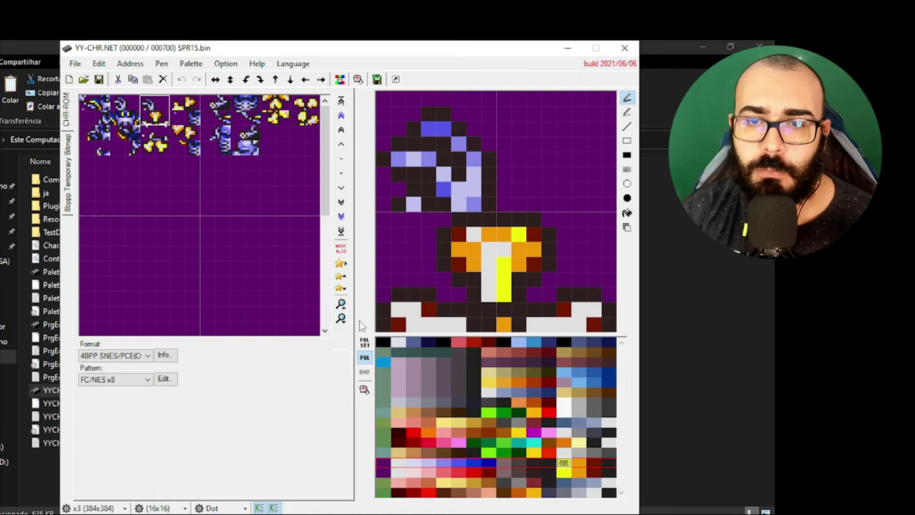
Switch to Goof Troop Editor and import the SPR15 graphics file from the Teste GFX folder
key(alt+Tab)
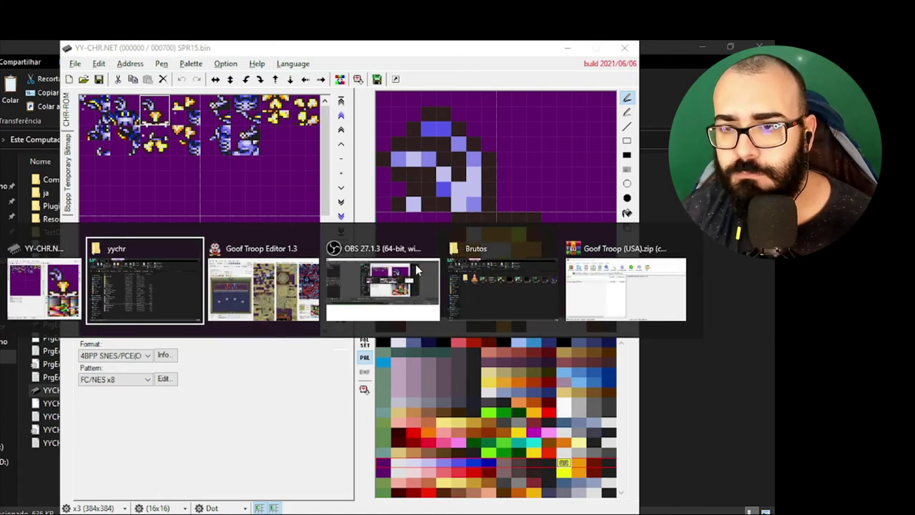
key(alt+Tab)
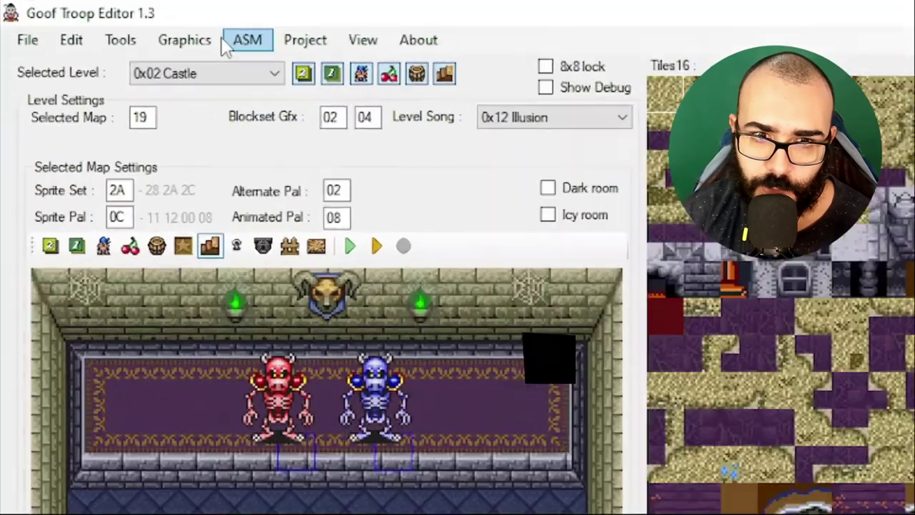
click(32, 64)
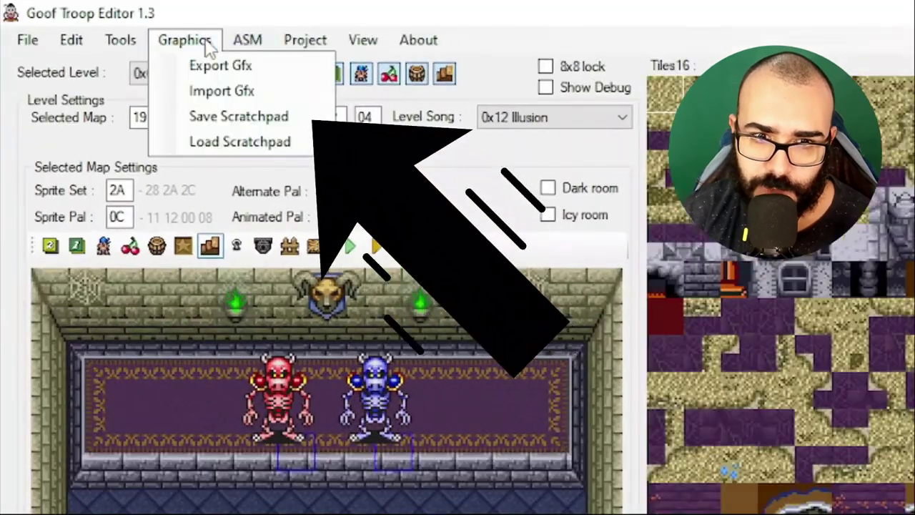
click(190, 96)
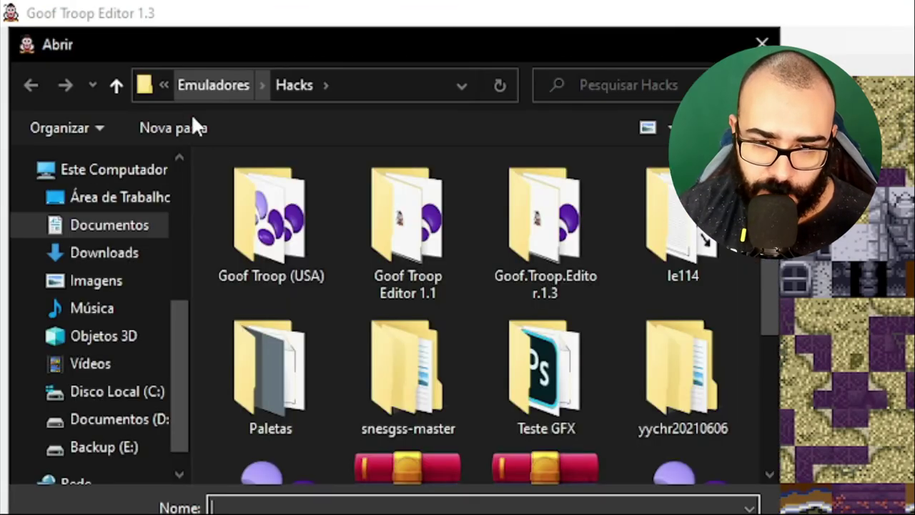
double_click(498, 384)
scroll(290, 318, down, 10)
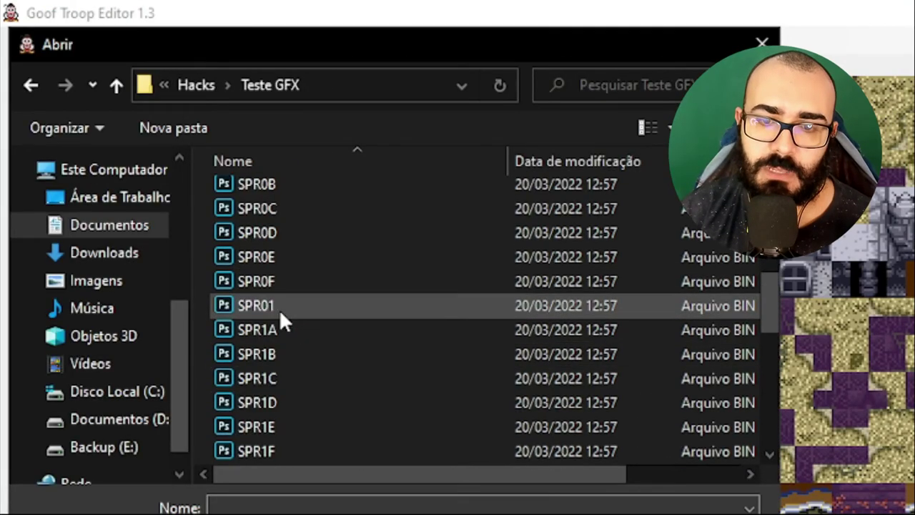
scroll(279, 309, down, 4)
click(283, 290)
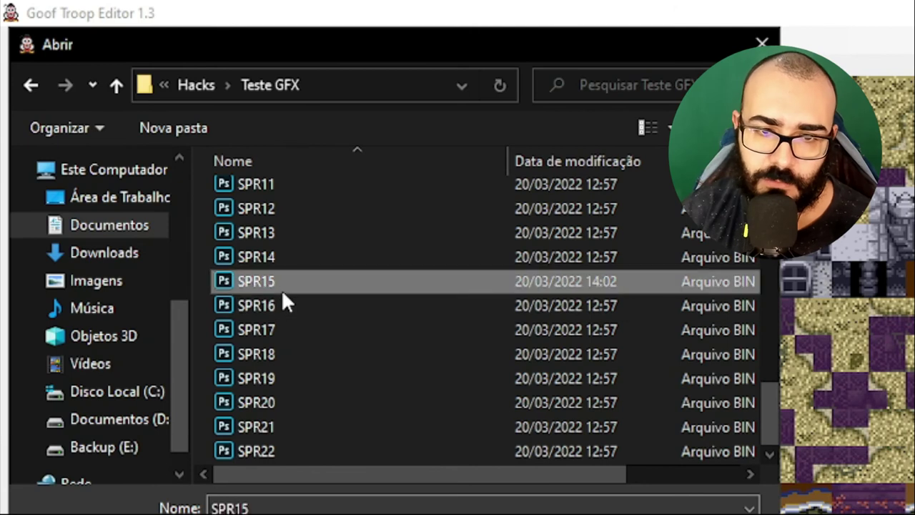
double_click(281, 289)
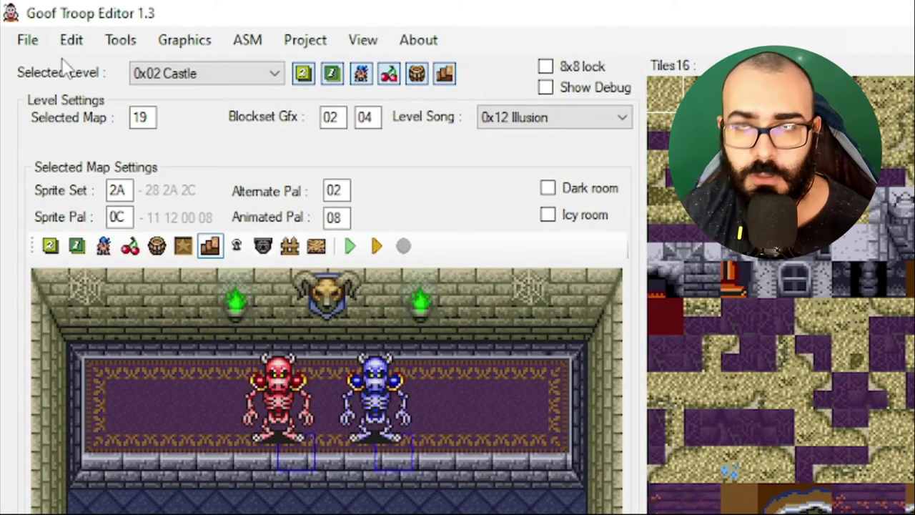
Save the changes and test-run Castle map 19 in the Snes9x emulator
click(28, 39)
click(48, 90)
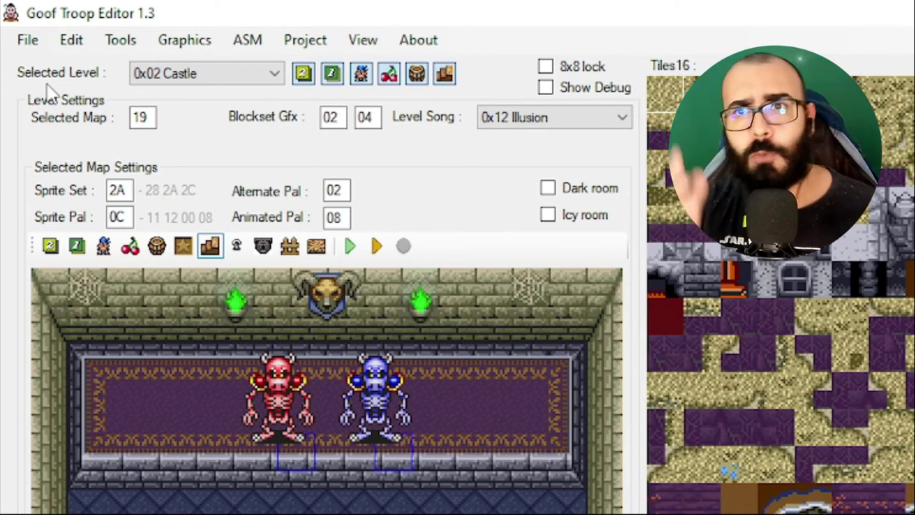
click(377, 246)
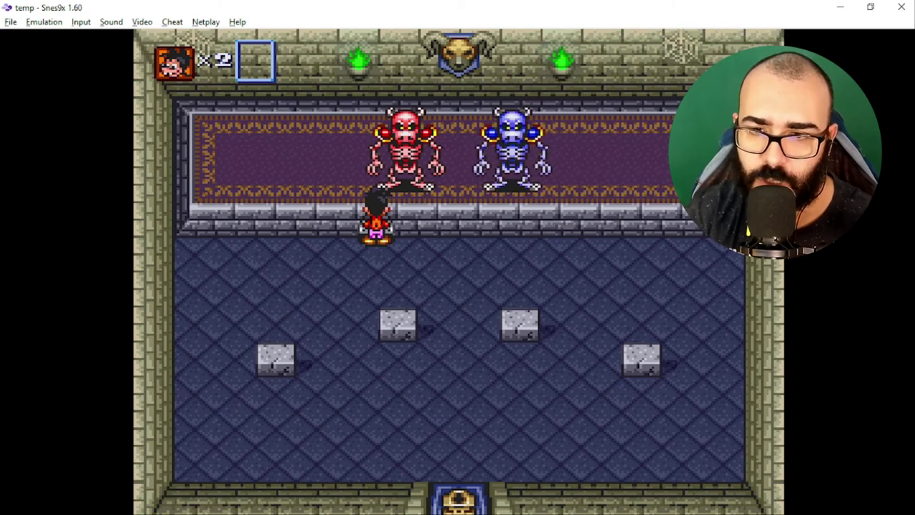
Play the skeleton boss room, dodging, catching and throwing bones to check their colours in the air, in hand and on the floor
key(Return)
key(Down)
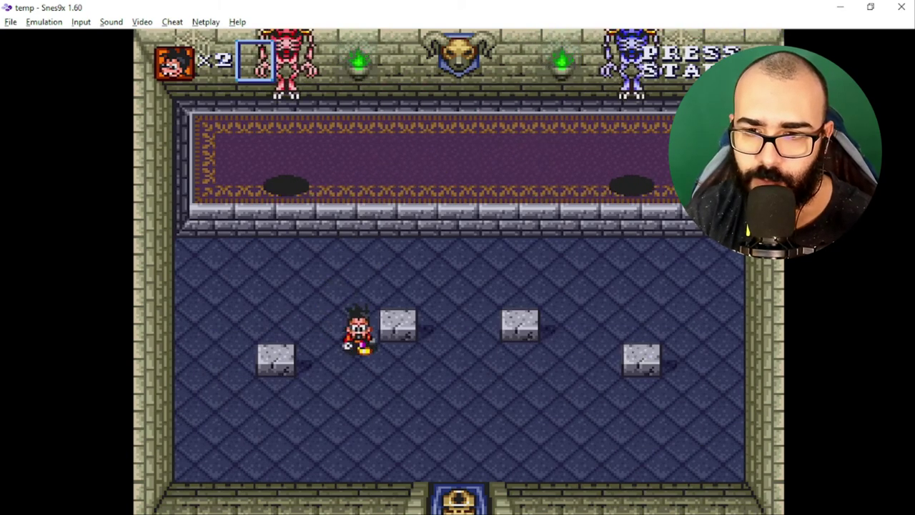
key(Left)
key(Down)
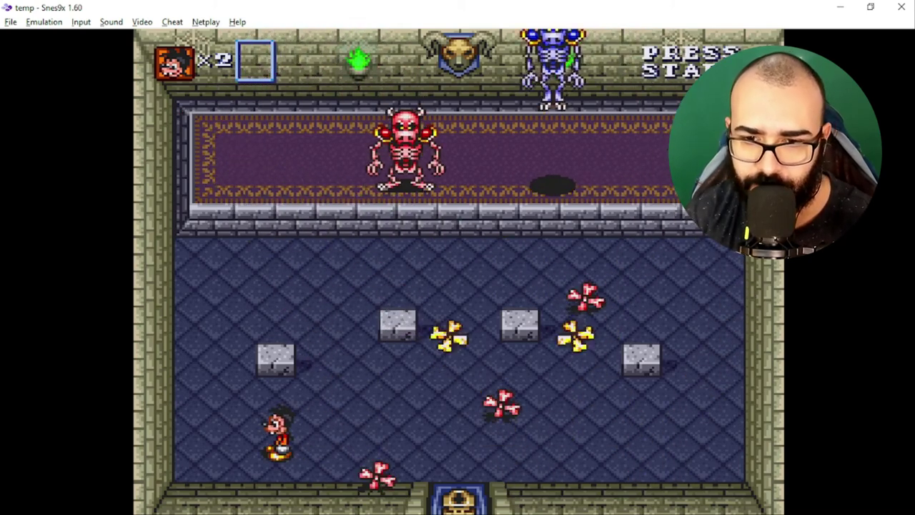
key(Right)
key(Right)
key(Up)
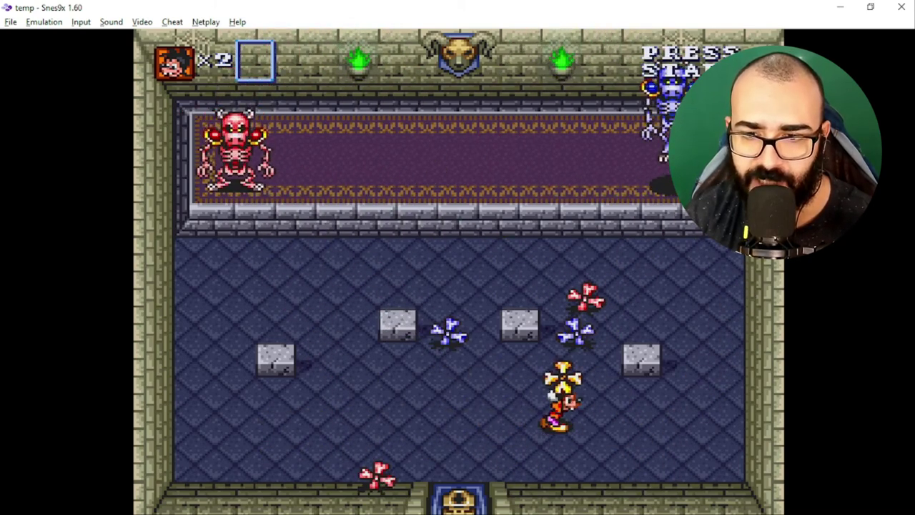
key(Down)
key(Left)
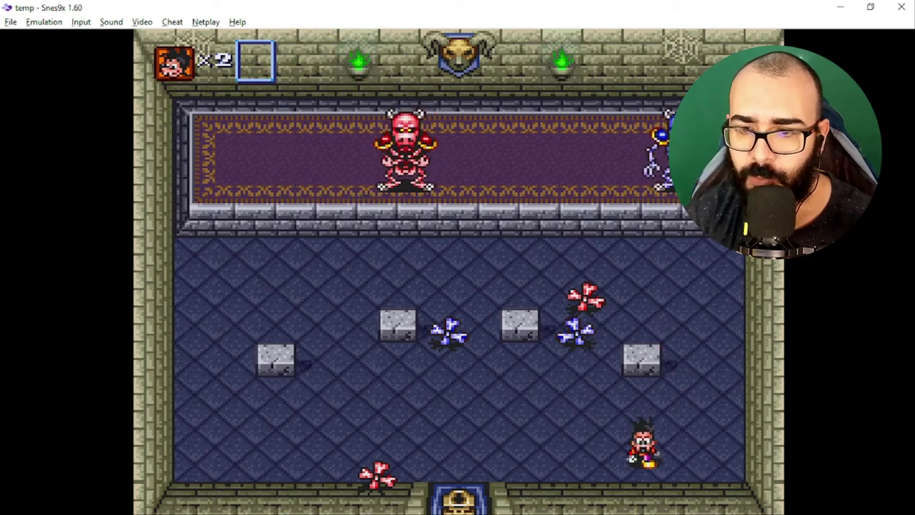
key(Left)
key(Right)
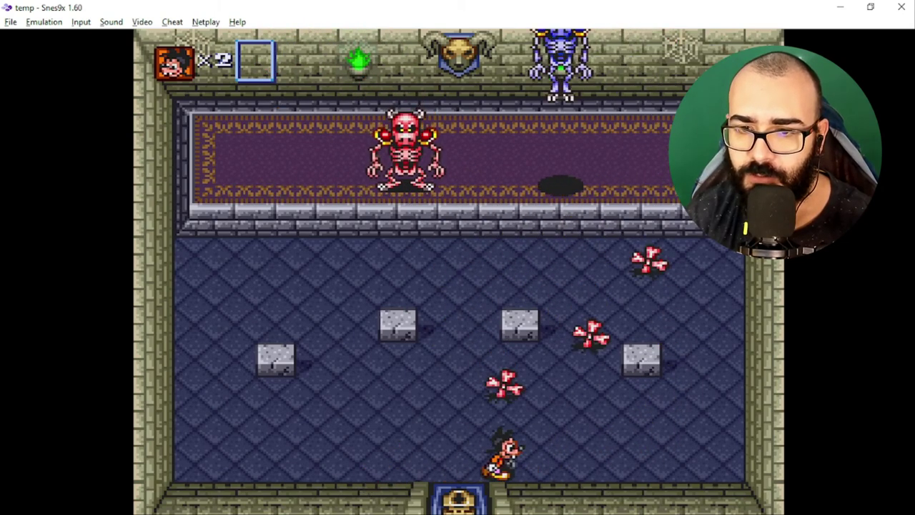
key(Up)
key(Right)
key(Up)
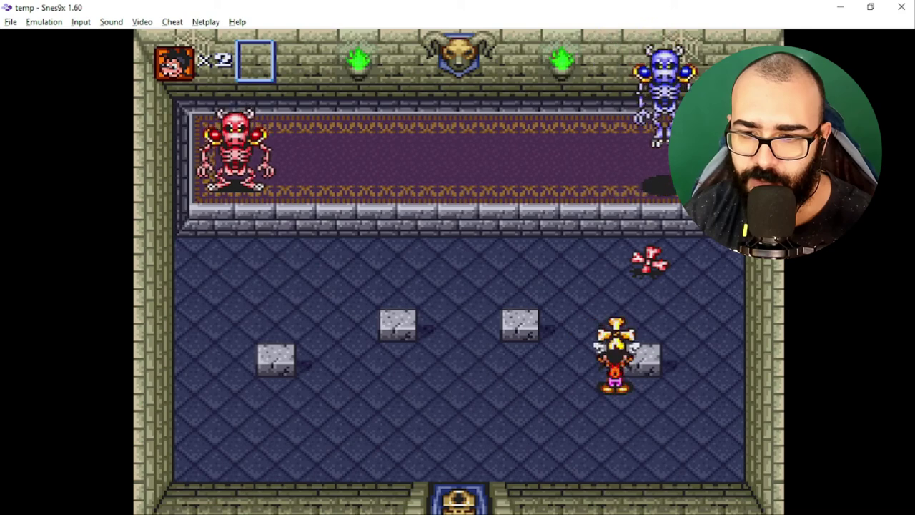
key(Down)
key(Right)
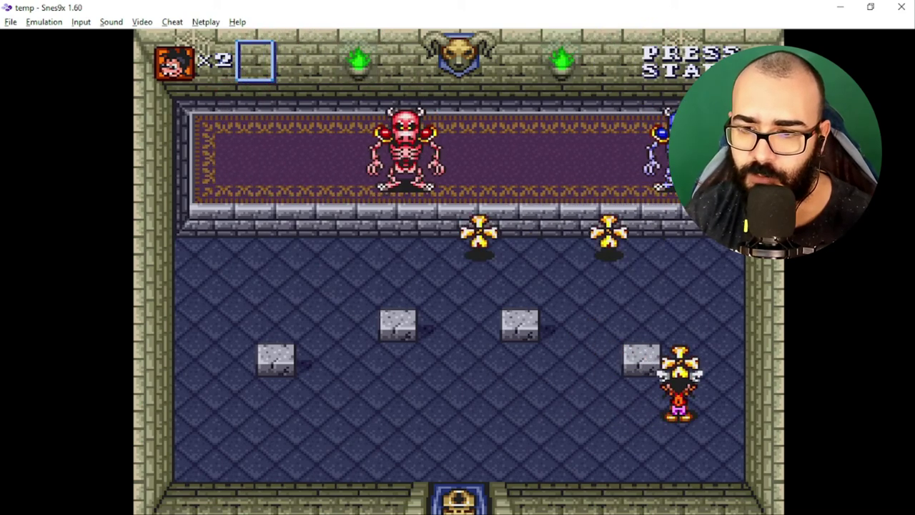
key(Up)
key(Left)
key(Down)
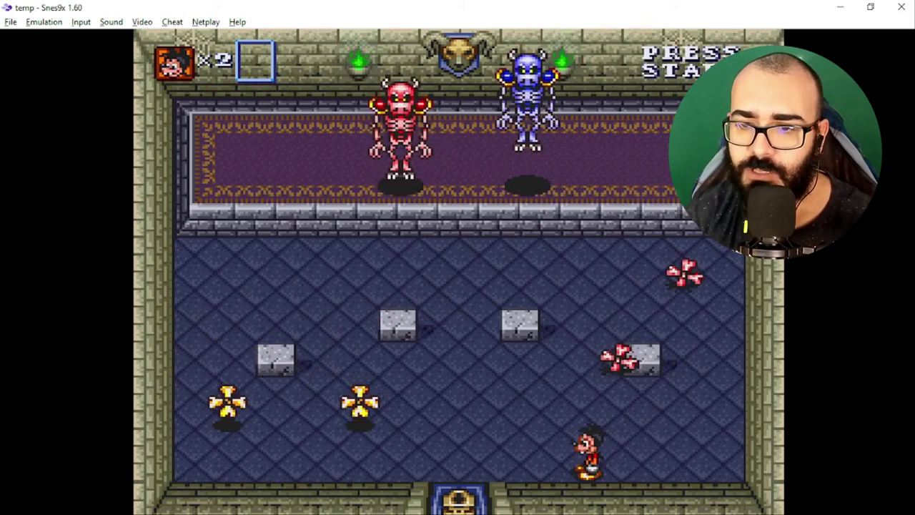
key(Up)
key(Left)
key(Down)
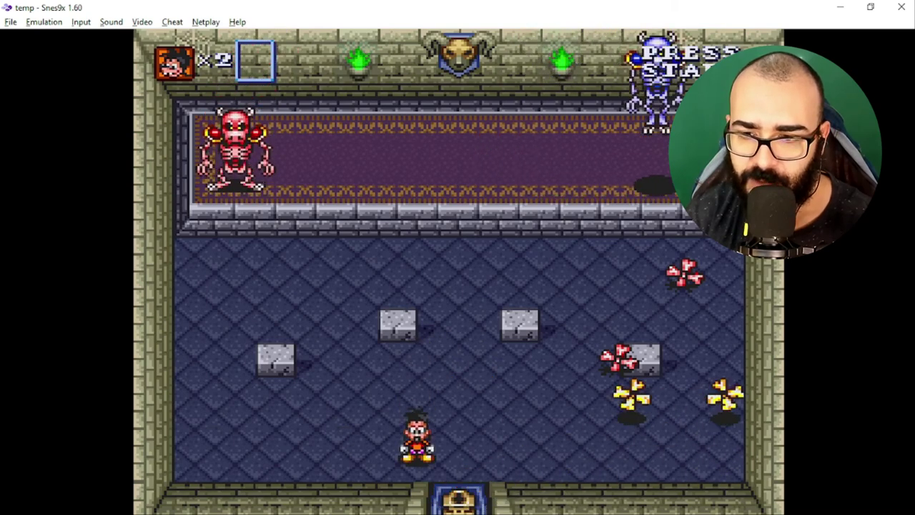
key(Right)
key(Up)
key(Down)
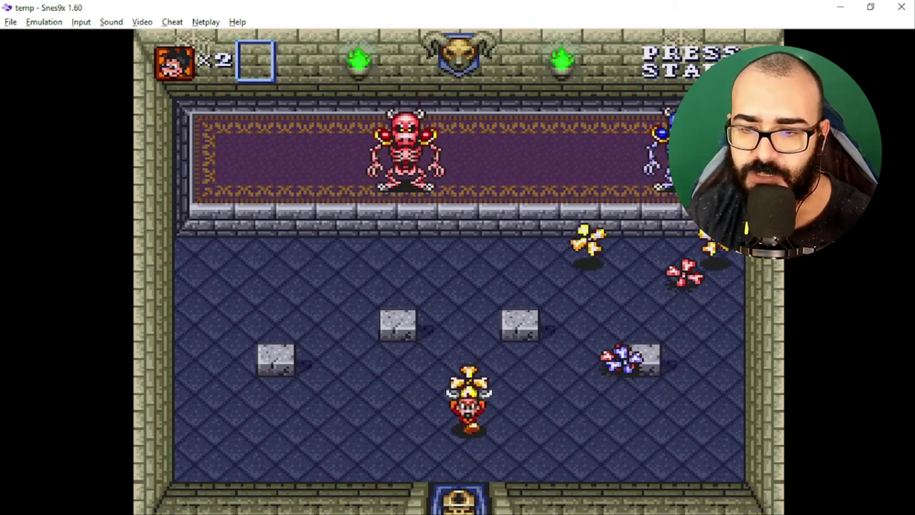
key(Right)
key(Left)
key(Up)
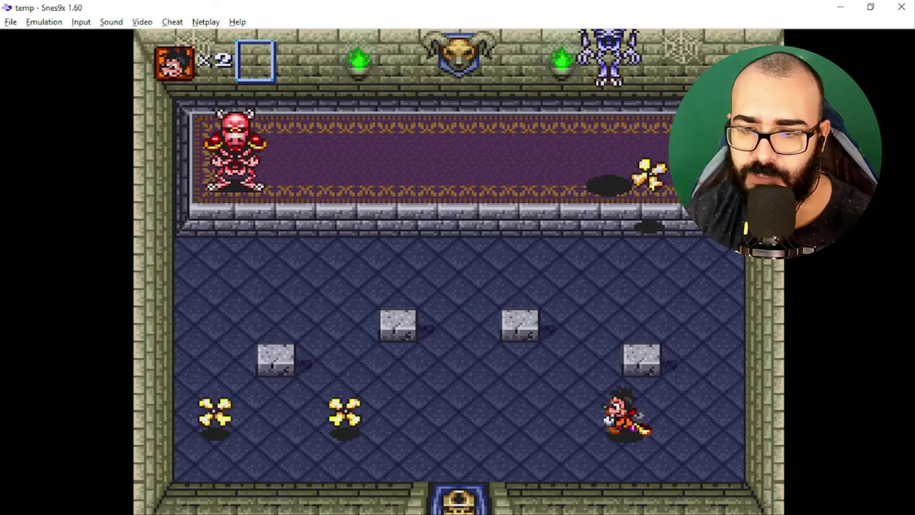
key(Left)
key(Right)
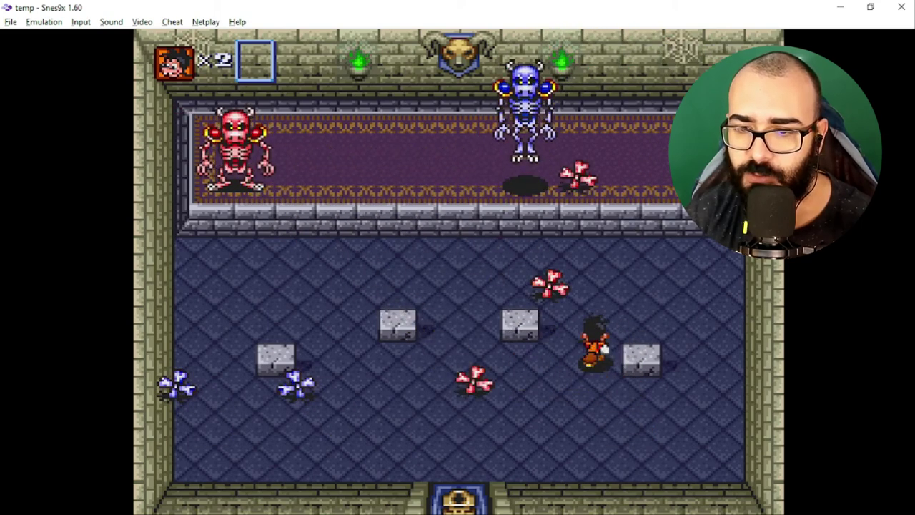
key(Left)
key(Left)
key(Up)
key(Left)
key(Down)
key(Left)
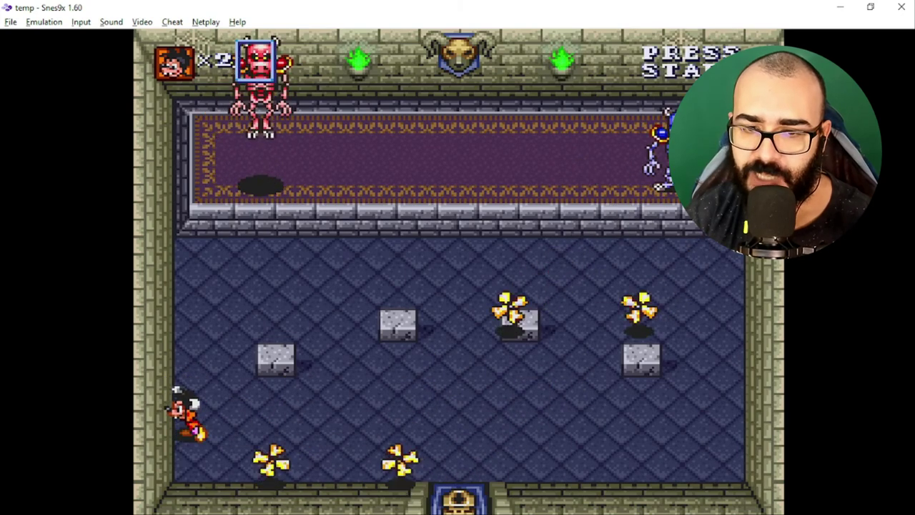
key(Down)
key(Right)
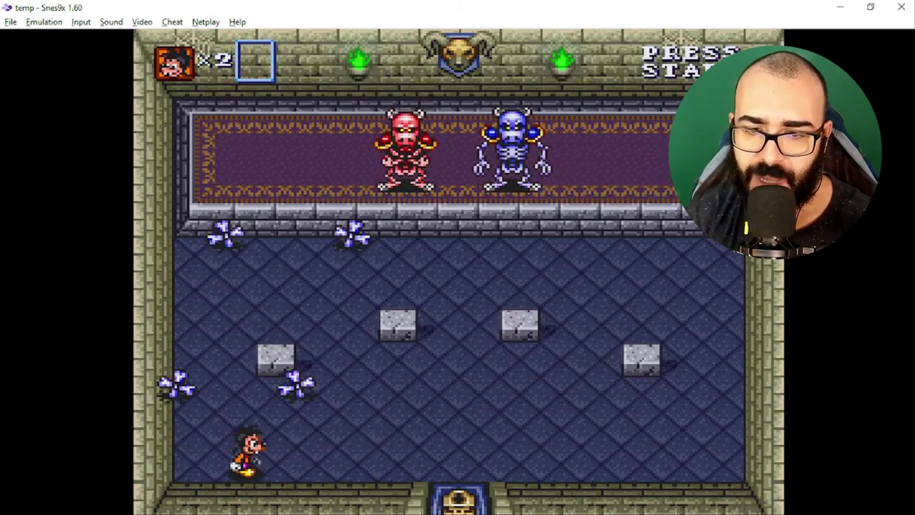
key(Up)
key(Right)
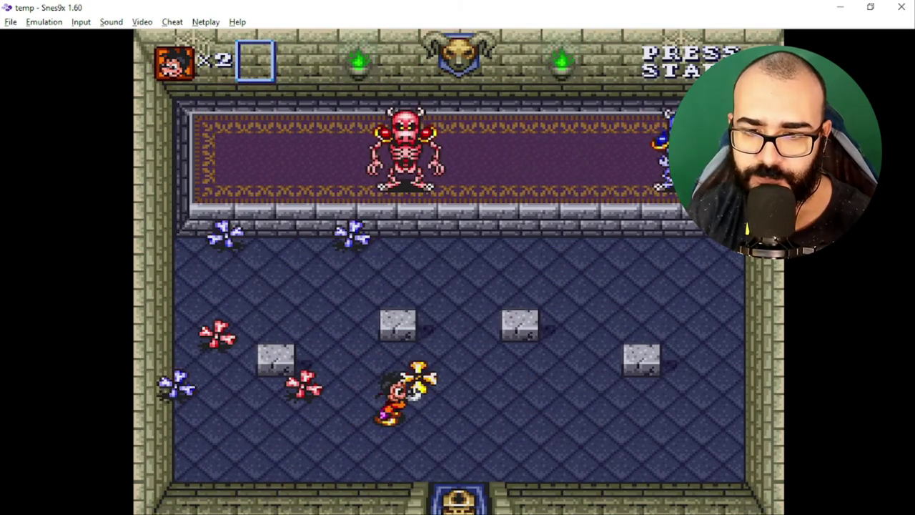
key(Left)
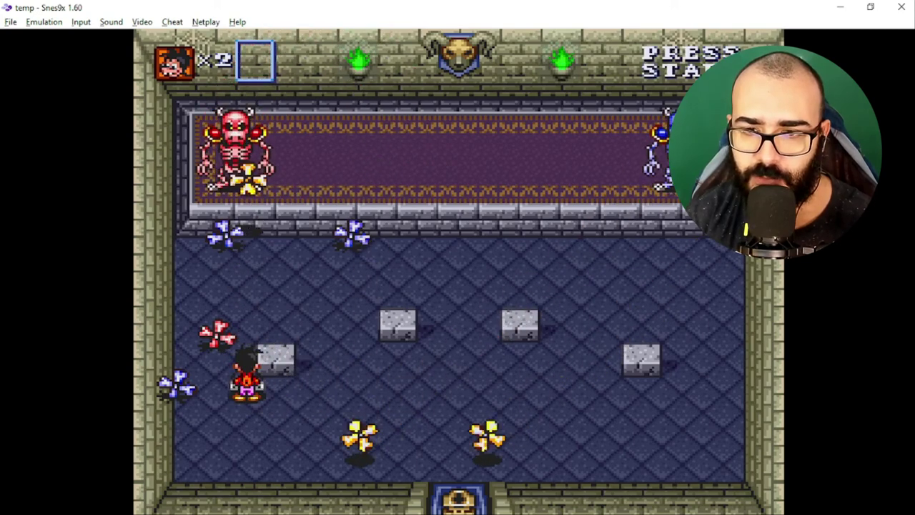
key(Down)
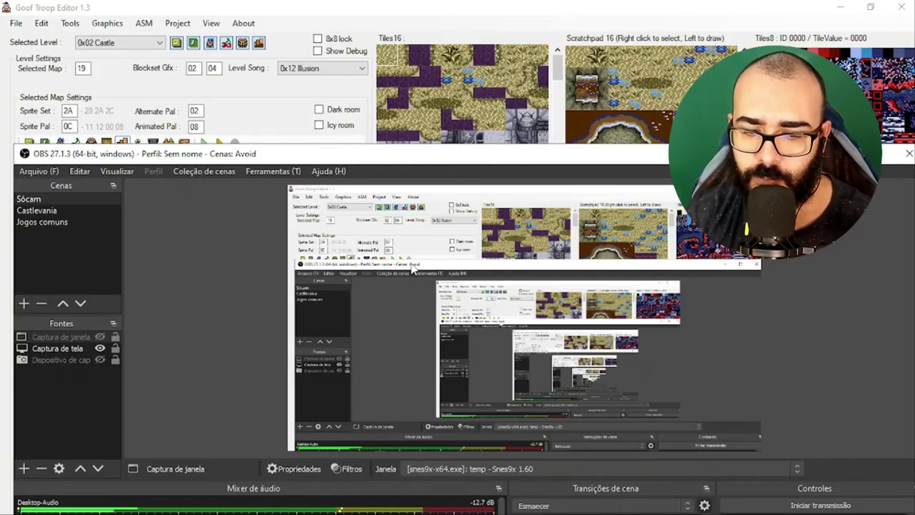
Switch to YY-CHR, open Items.bin from the Teste GFX folder and set its graphics format to 4BPP SNES
key(alt+Tab)
key(alt+Tab)
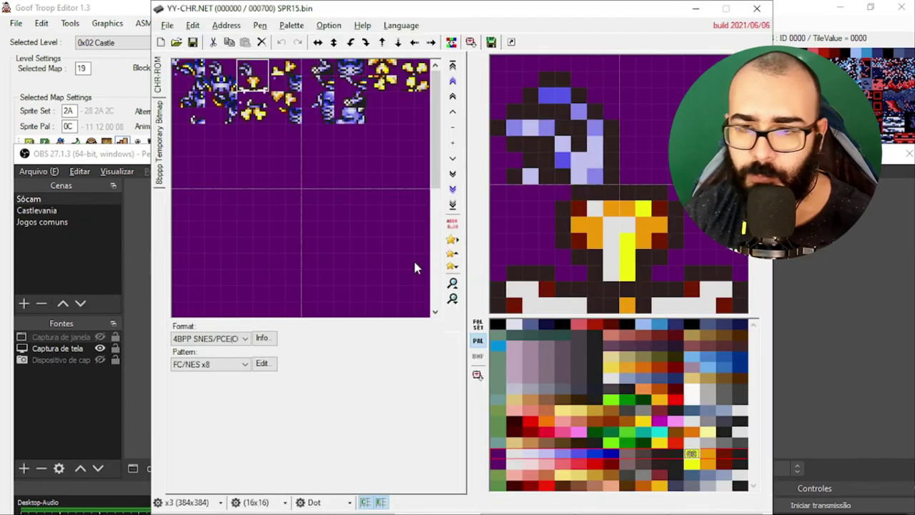
click(177, 41)
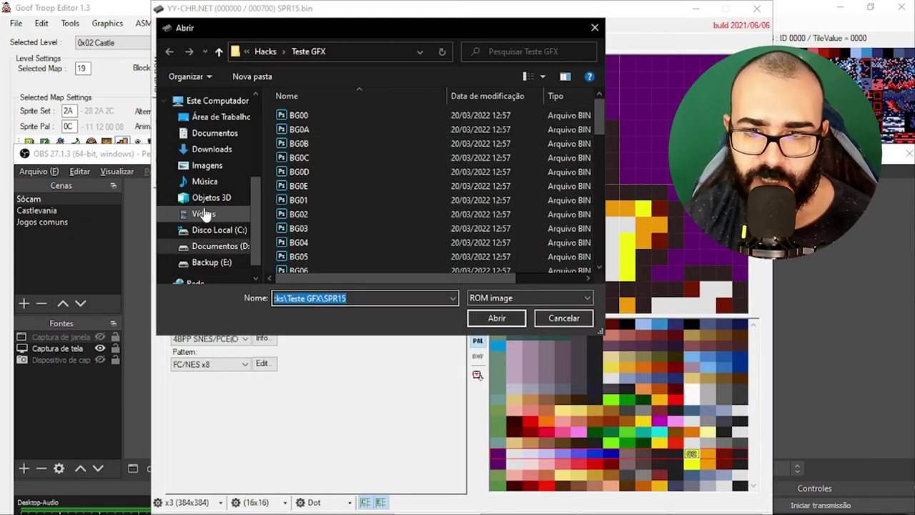
scroll(361, 190, down, 5)
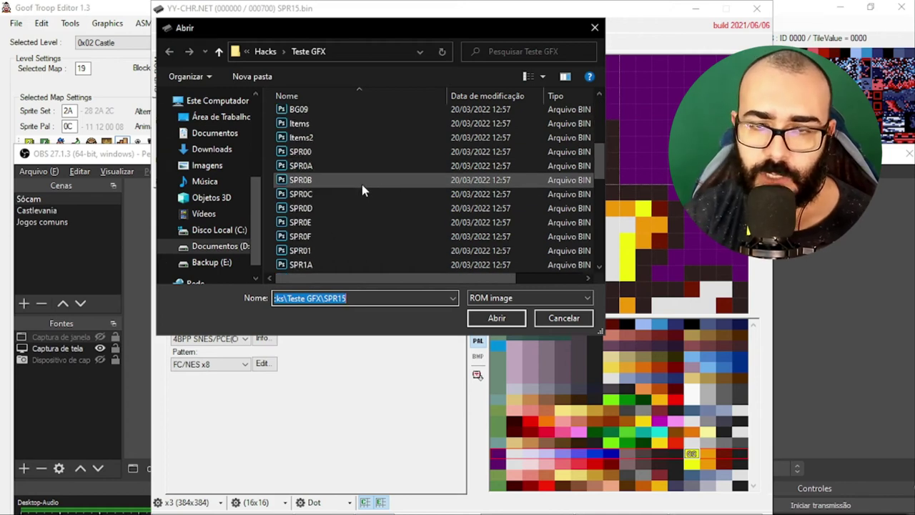
double_click(311, 123)
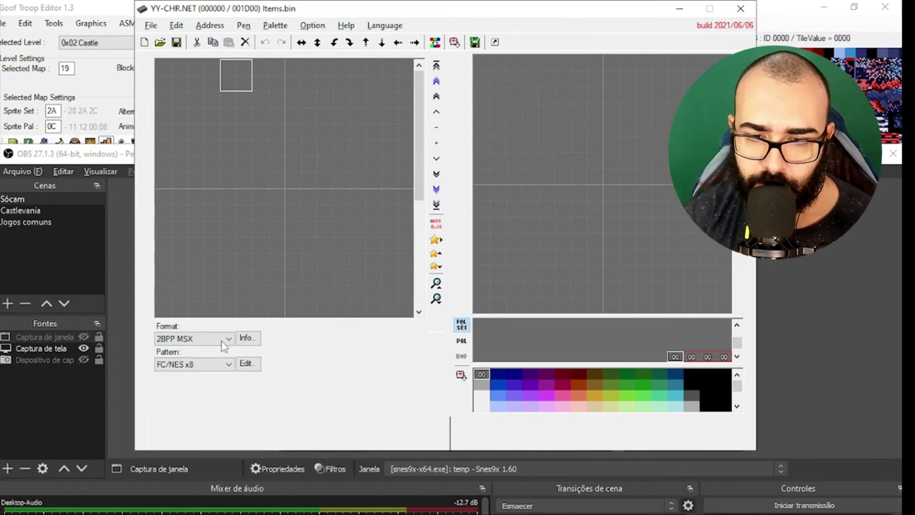
click(214, 338)
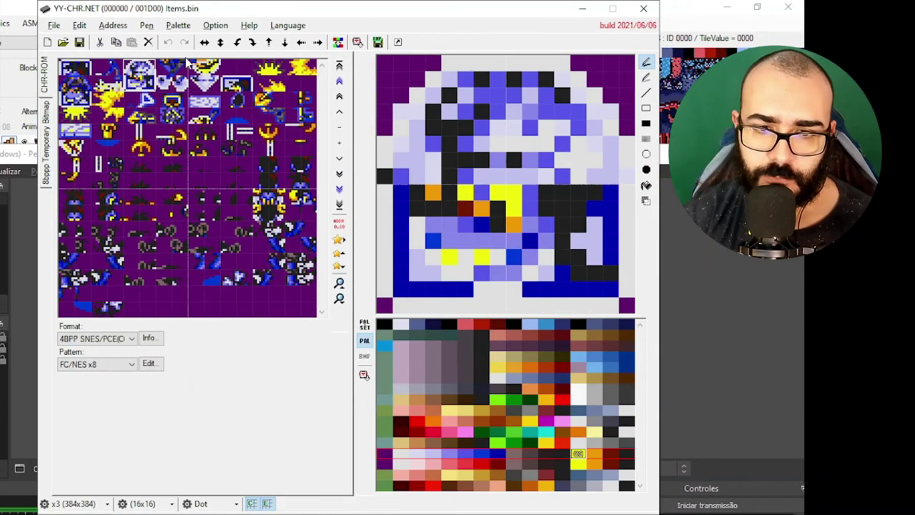
click(178, 25)
click(169, 28)
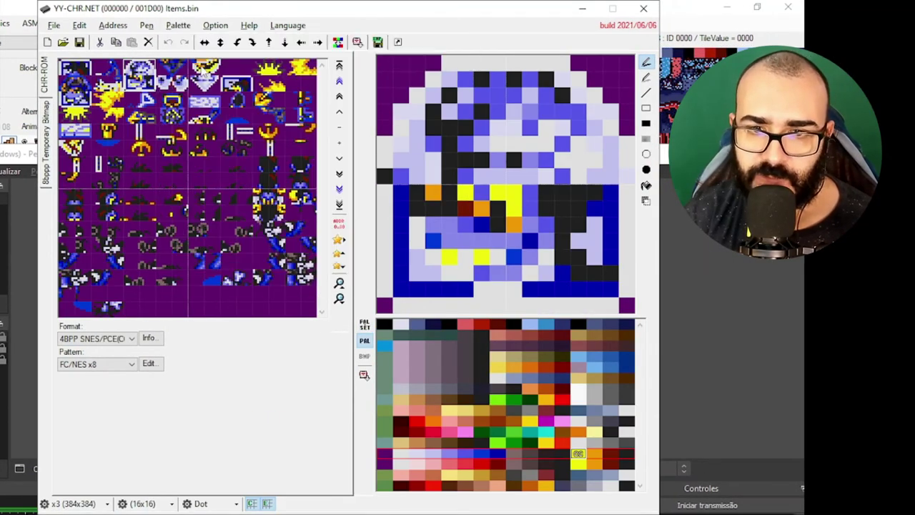
click(176, 26)
click(199, 97)
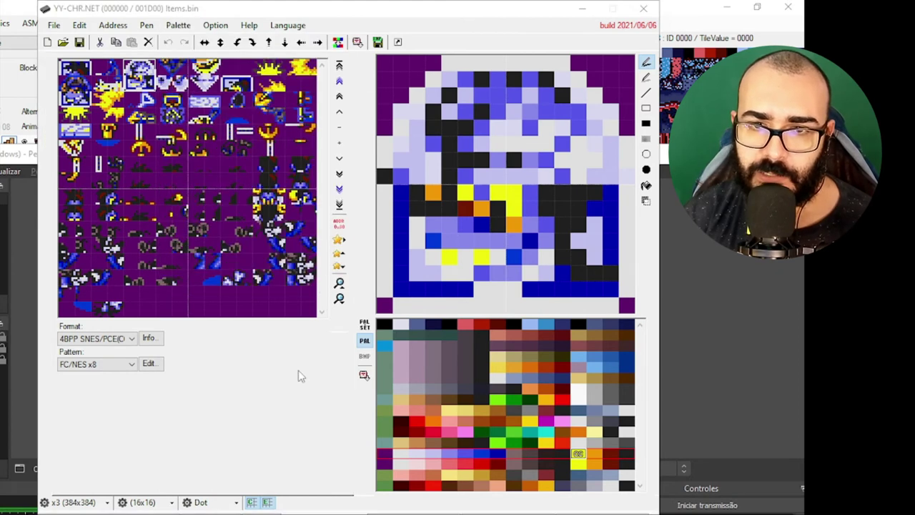
click(467, 319)
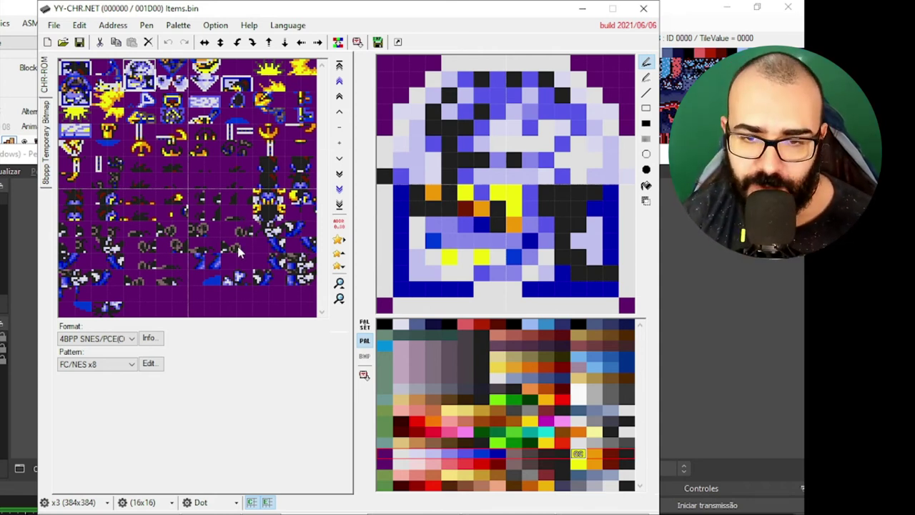
Try the FC/NES x16 pattern on the item tiles, then set the pattern to Normal
click(122, 365)
click(118, 394)
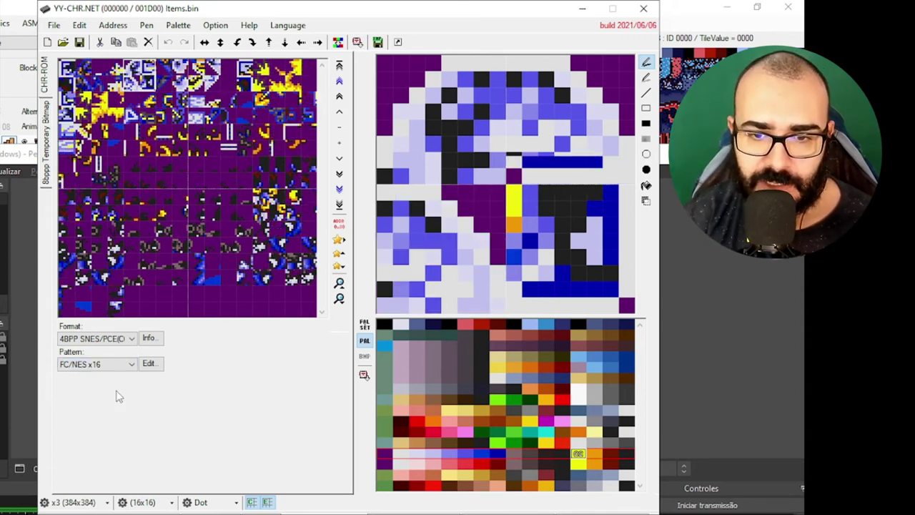
click(116, 366)
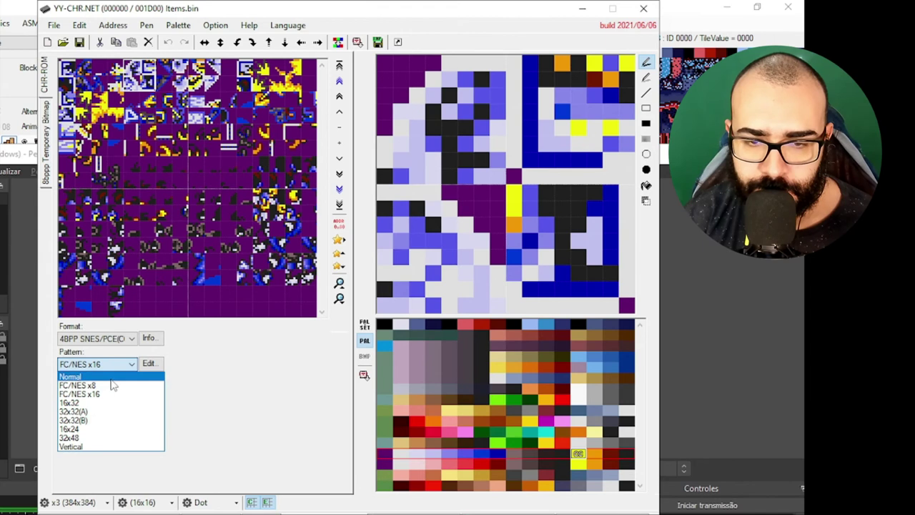
click(113, 375)
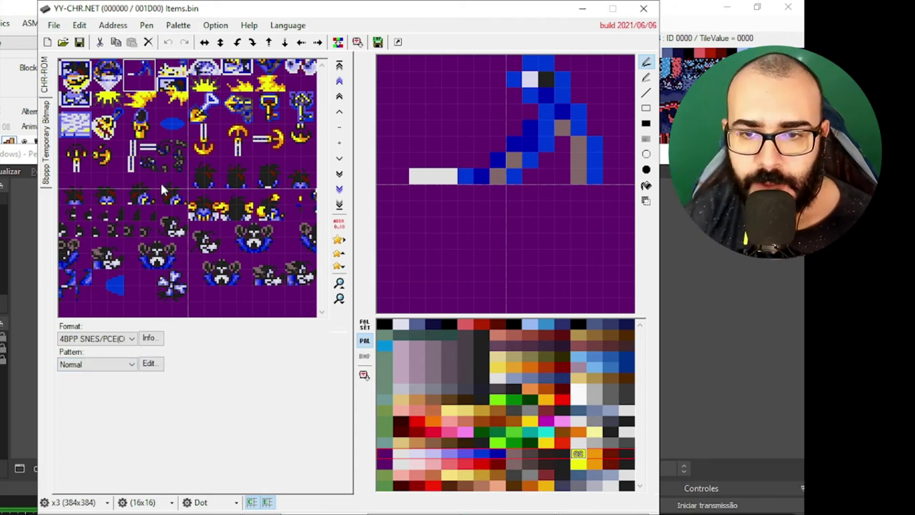
Preview the item sprites with palette row 80 and the green-and-brown palette row 70
click(446, 408)
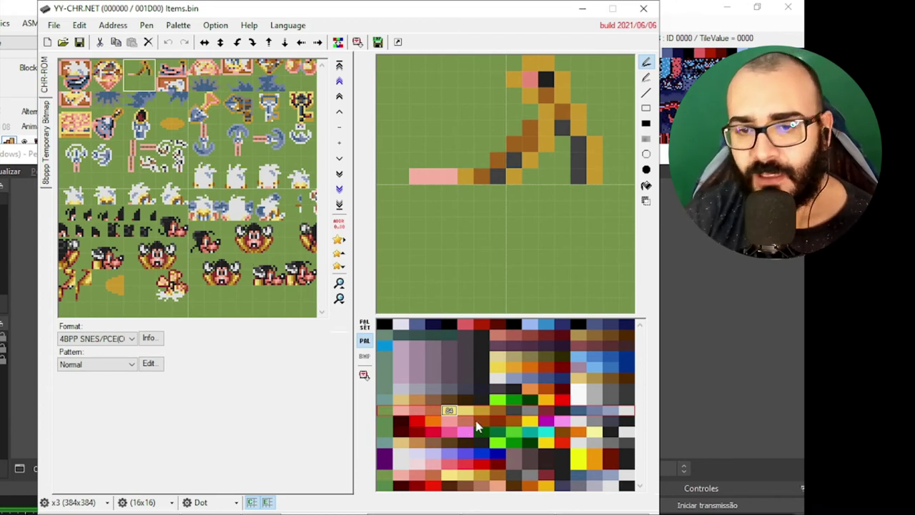
click(466, 400)
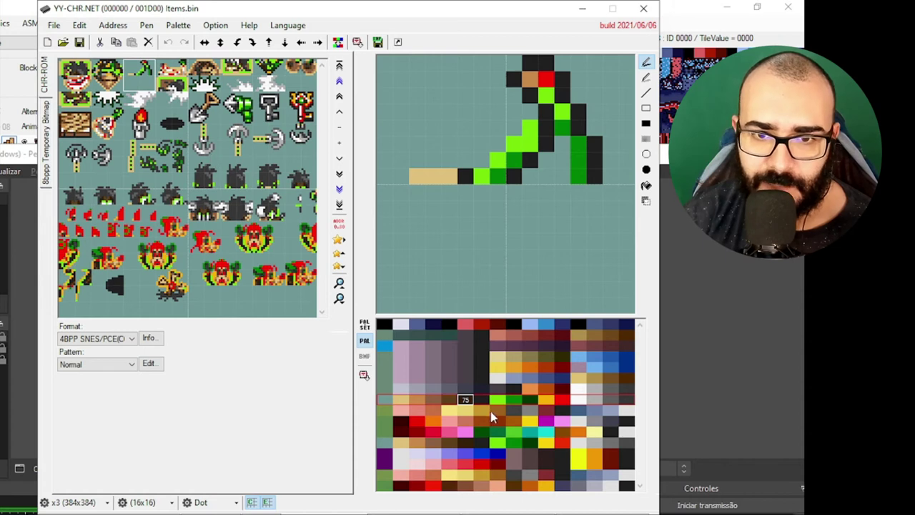
scroll(490, 412, down, 2)
scroll(490, 412, up, 5)
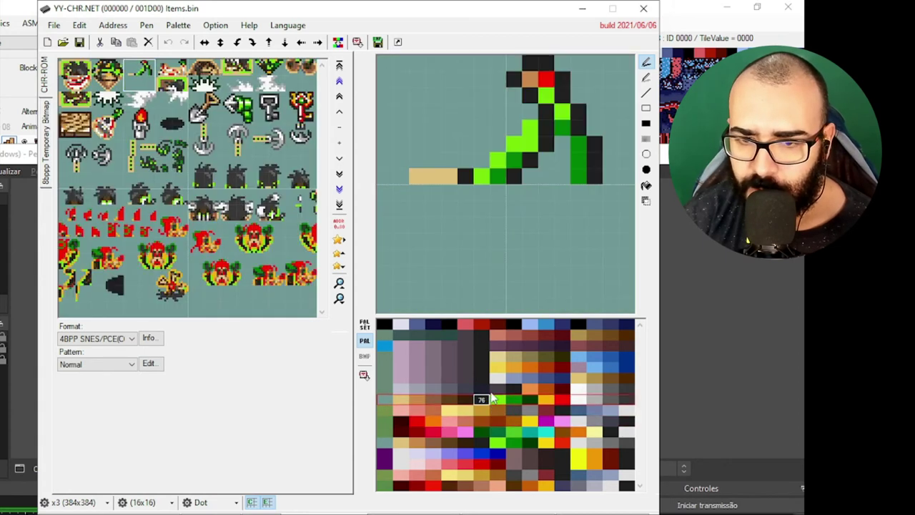
Step through the palette rows from the uppermost ones down to row 90 to compare the item sprites' colours
click(503, 333)
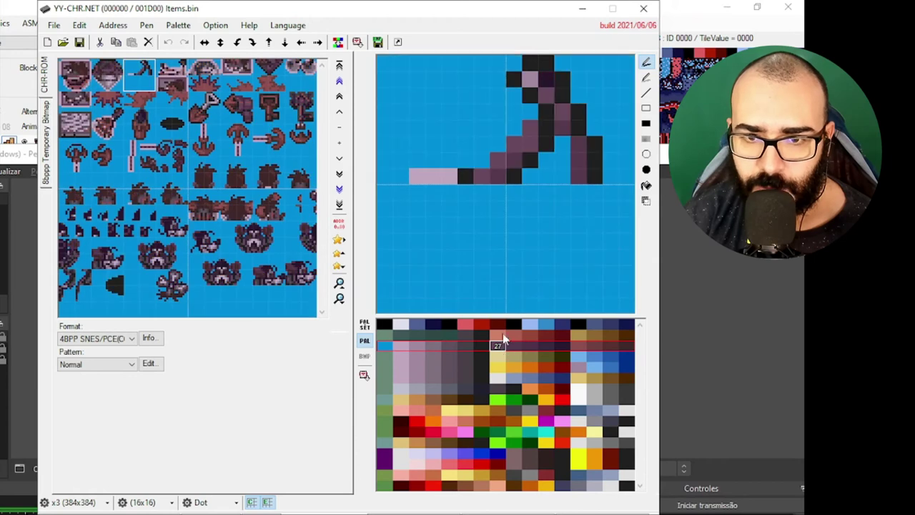
click(502, 326)
click(498, 356)
click(493, 378)
click(484, 396)
click(477, 407)
click(468, 422)
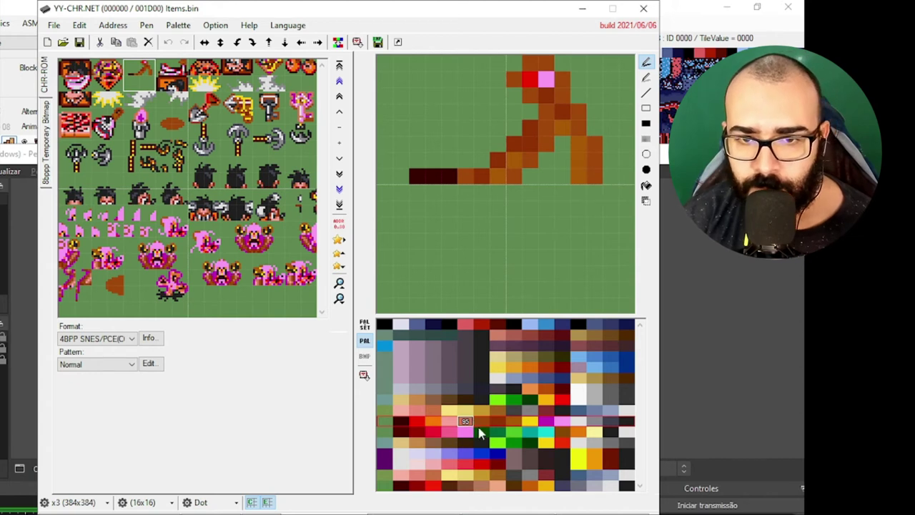
Compare the item sprites in the blue skeleton row C0, the red row D0 and palette row B0
click(483, 456)
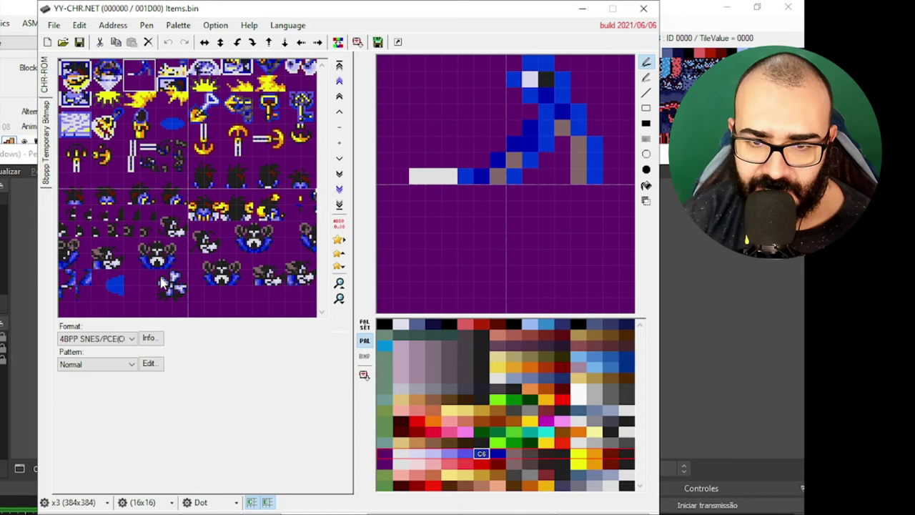
click(468, 465)
click(467, 447)
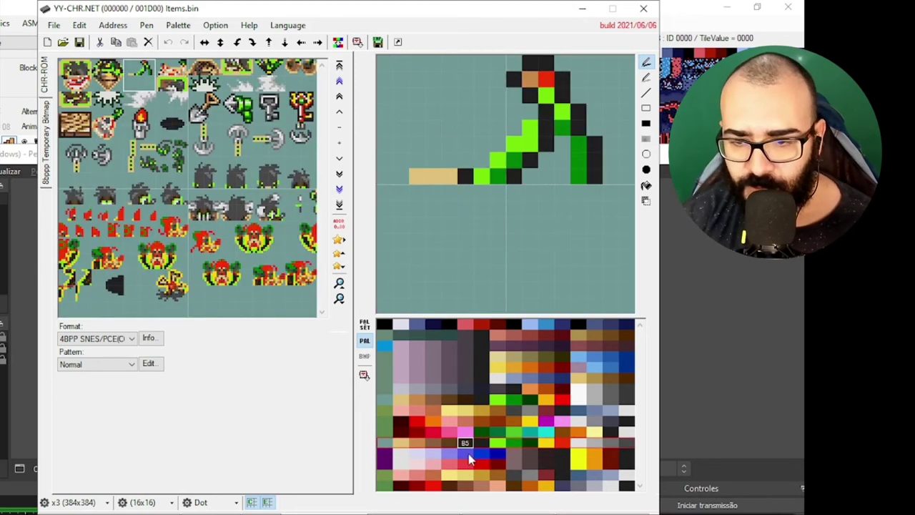
Open the crossed-bones tile with palette row C0 and recolour its darkest blue shading pixels dark red
click(469, 456)
click(162, 282)
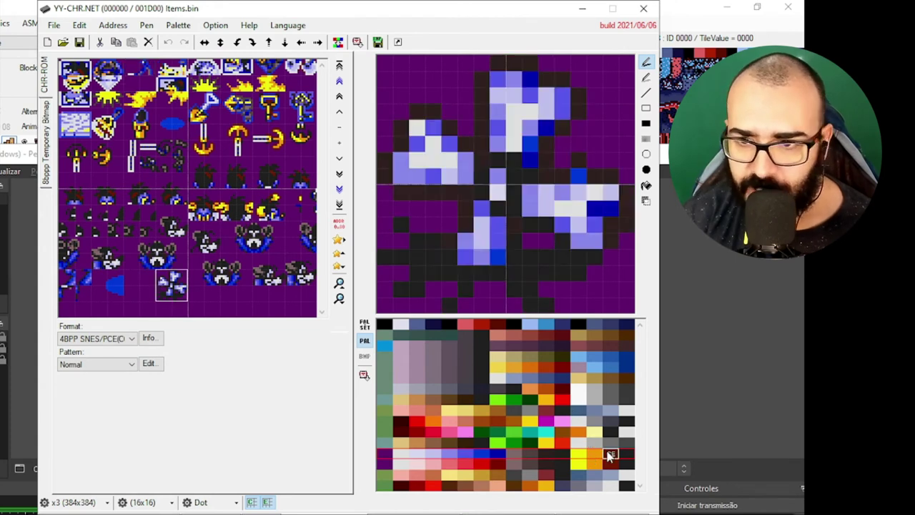
drag(595, 208, 610, 208)
click(579, 176)
click(530, 161)
click(530, 79)
click(497, 256)
Recolour the medium-blue shading pixels of the crossed-bones sprite orange
click(498, 233)
click(467, 258)
click(449, 142)
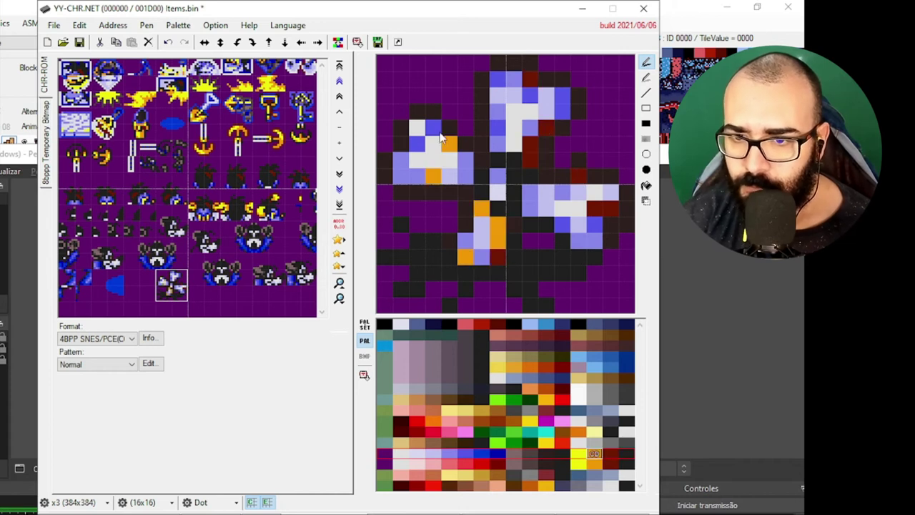
click(530, 95)
click(562, 224)
Recolour the light-blue edge pixels on all four ends of the crossed-bones sprite yellow
click(465, 241)
click(410, 168)
click(459, 168)
click(497, 111)
click(507, 87)
click(563, 103)
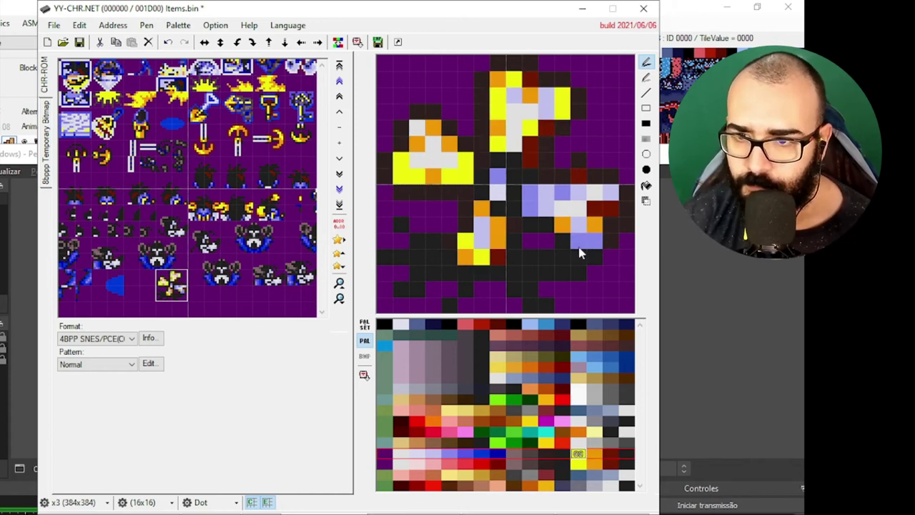
click(530, 200)
click(563, 192)
click(497, 176)
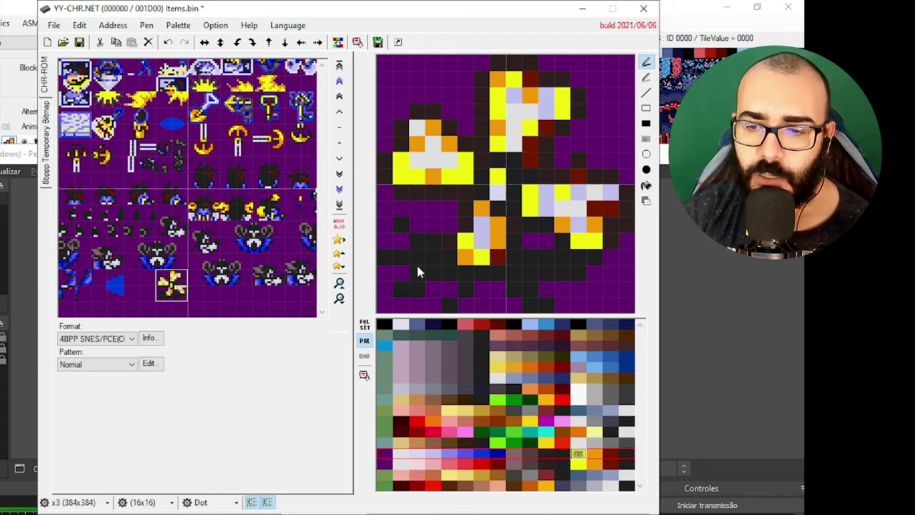
Preview the recoloured bones with palette row D0 and save Items.bin at its original size
click(497, 465)
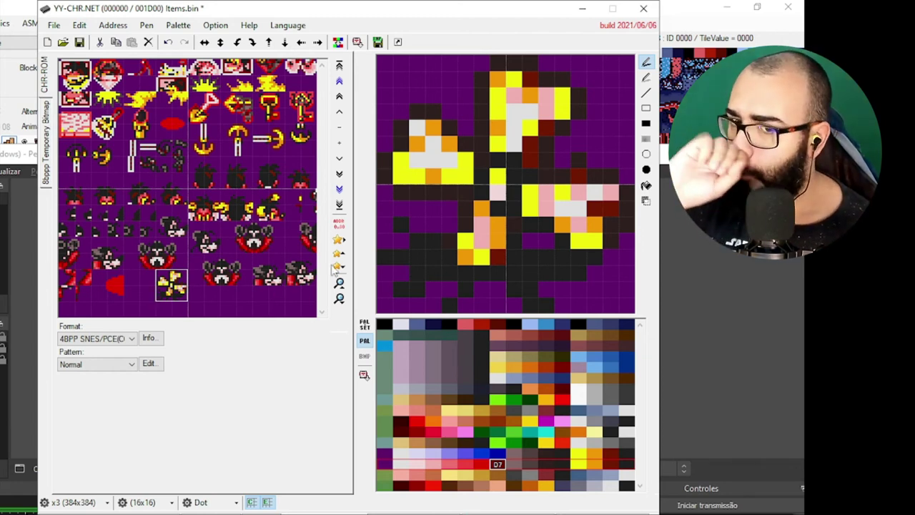
click(77, 44)
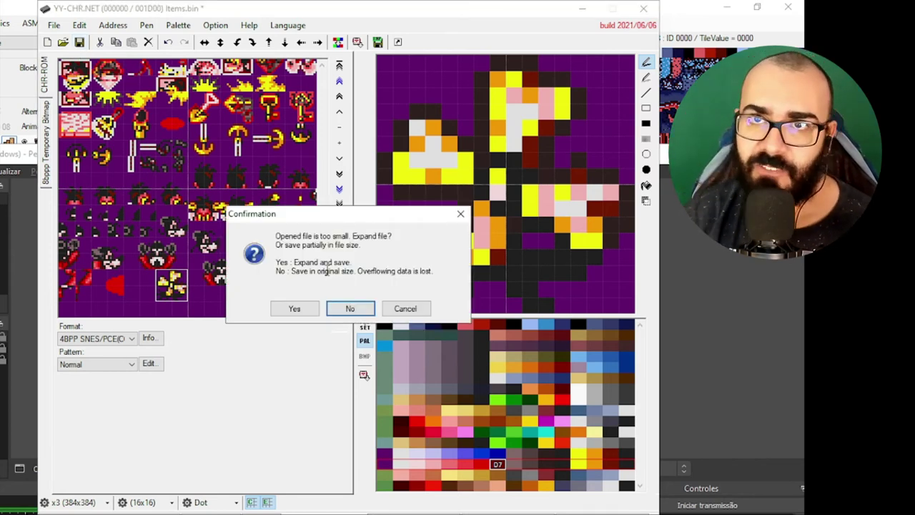
click(354, 311)
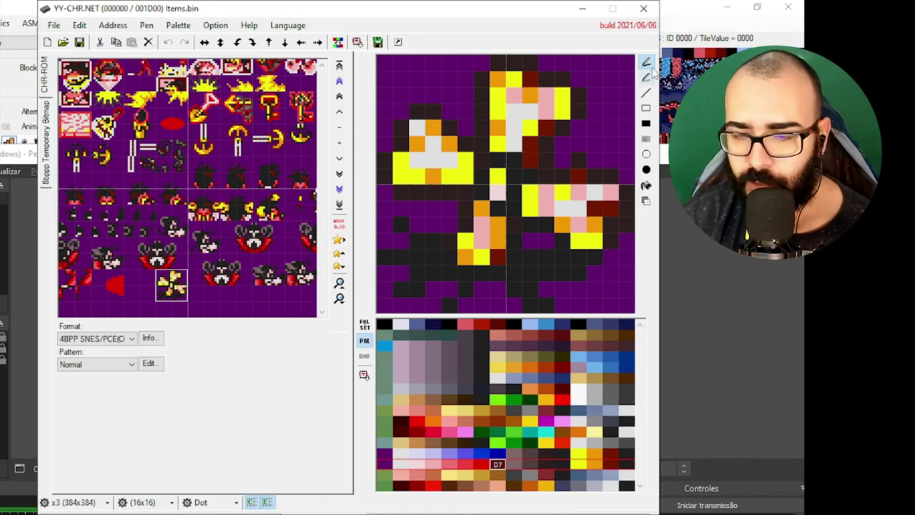
Switch to Goof Troop Editor and import the edited Items graphics file from the Teste GFX folder
key(alt+Tab)
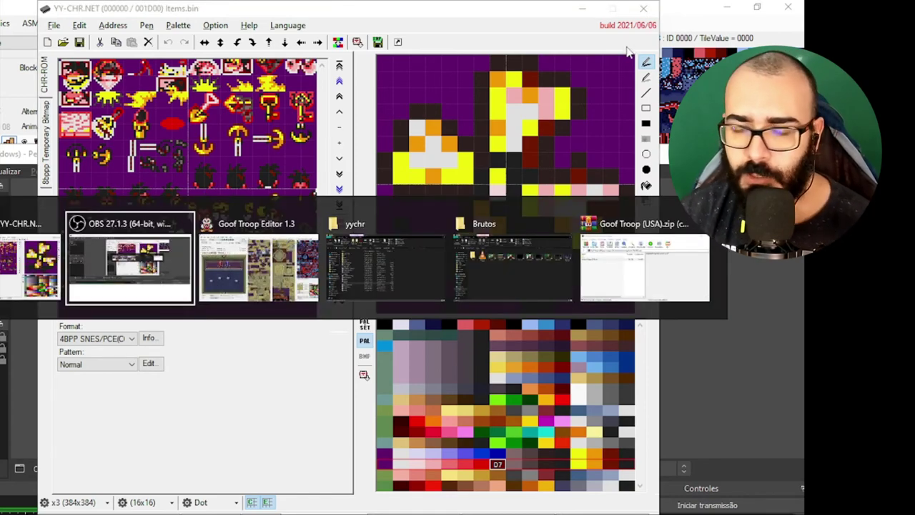
key(alt+Tab)
click(129, 43)
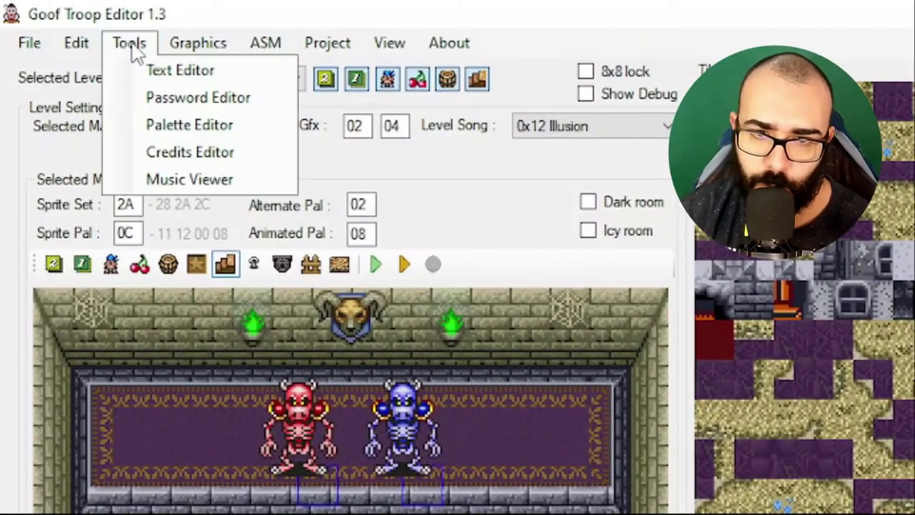
click(201, 50)
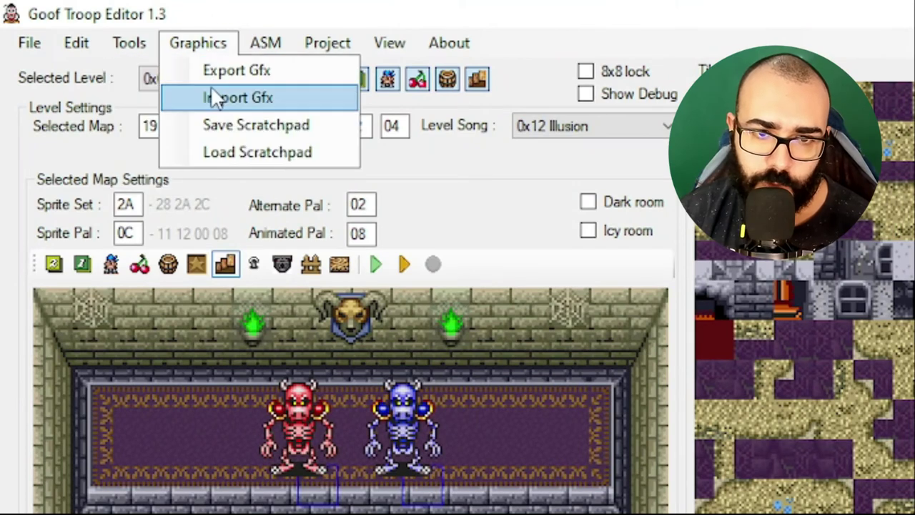
click(210, 85)
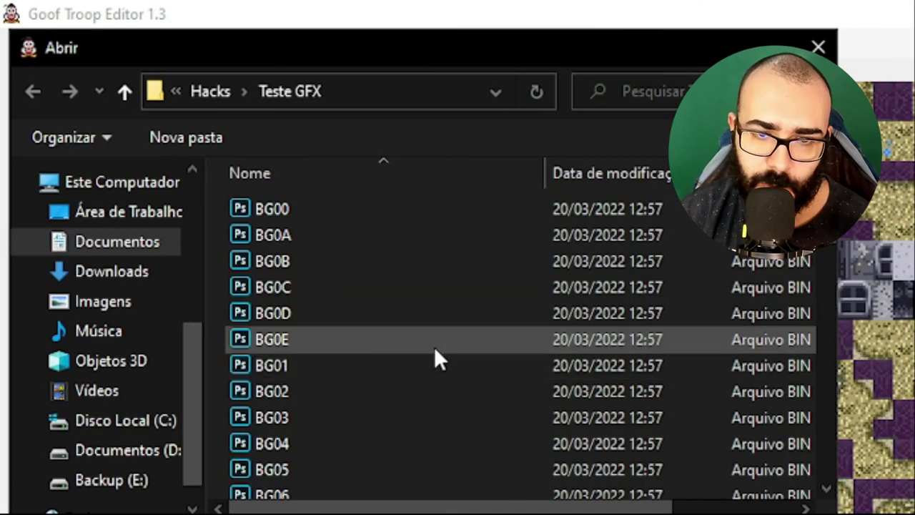
key(alt+Tab)
key(alt+Tab)
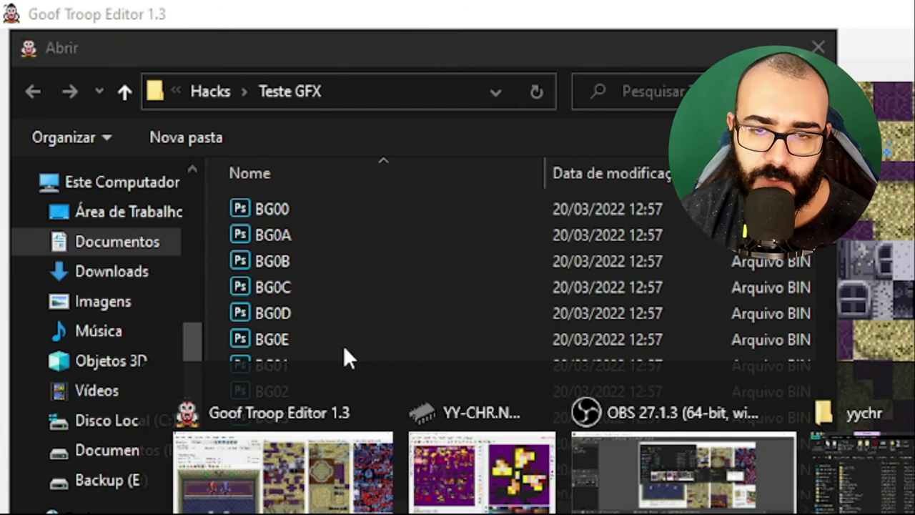
key(alt+shift+Tab)
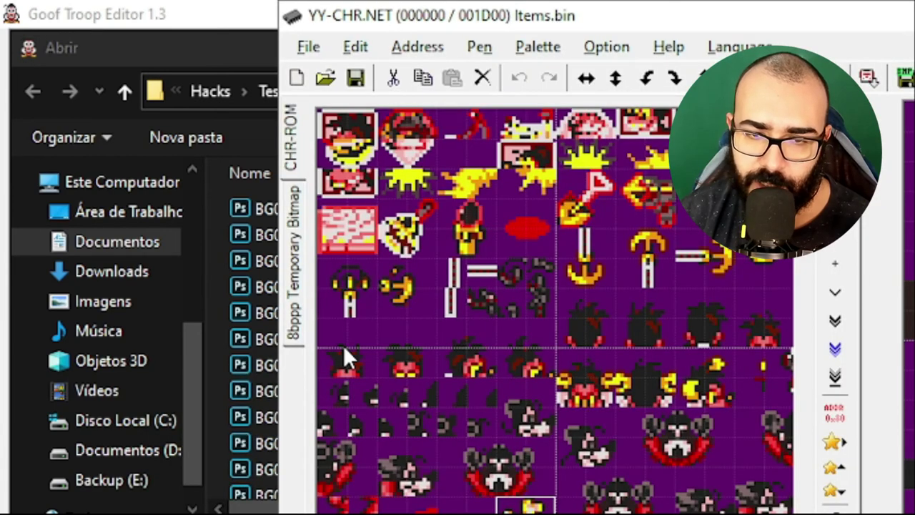
key(alt+Tab)
scroll(343, 358, down, 4)
click(318, 306)
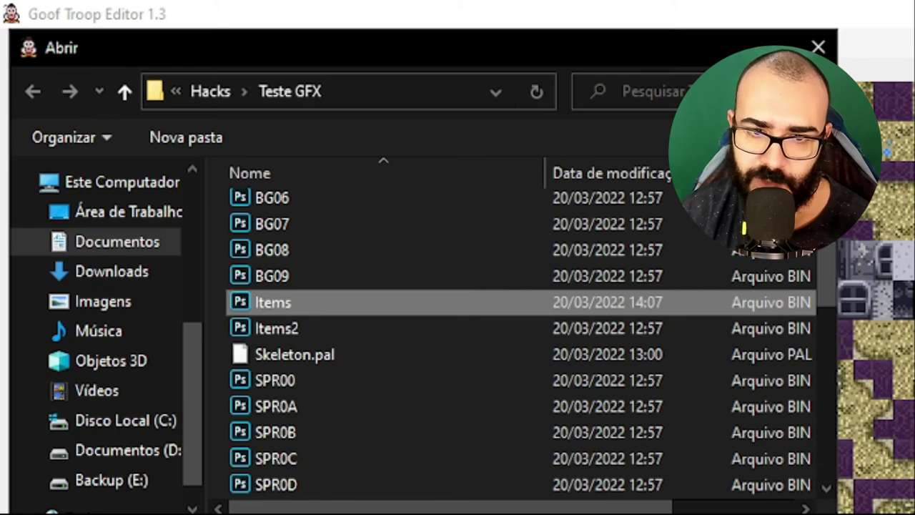
key(Return)
Save the ROM and launch a debug playtest of the castle skeleton room
click(29, 43)
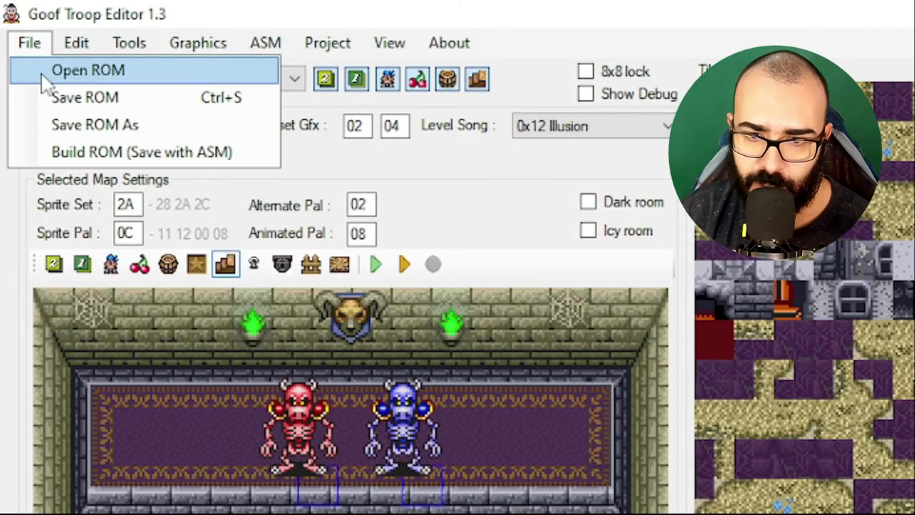
click(72, 102)
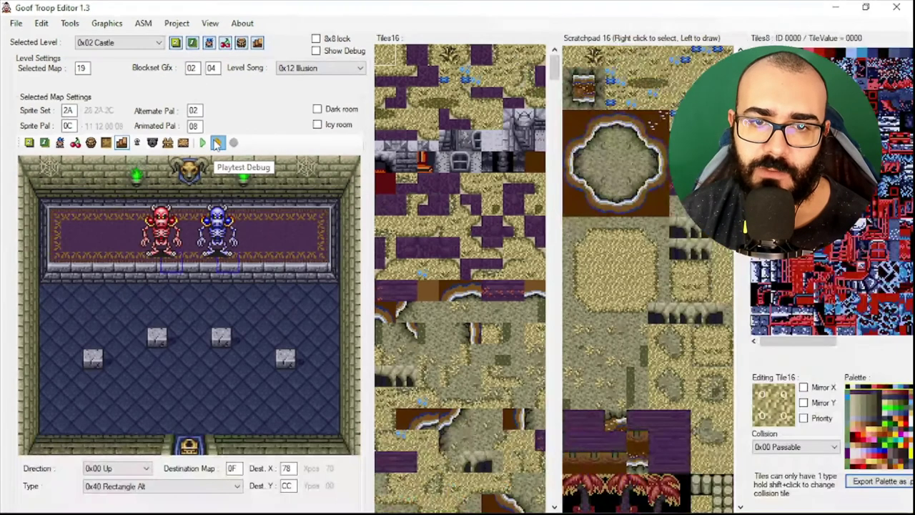
click(404, 263)
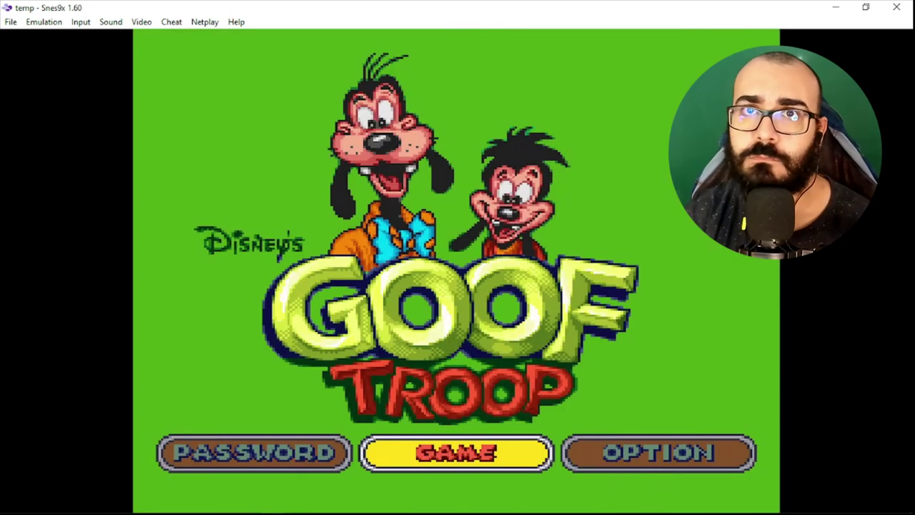
Start a game as Max from the title screen and continue past the island map into the skeleton room
key(Return)
key(Right)
key(Return)
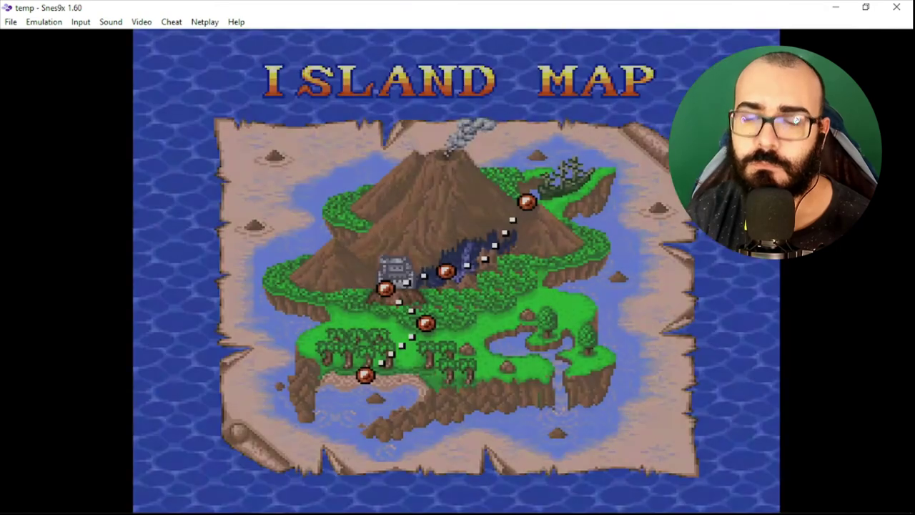
key(Return)
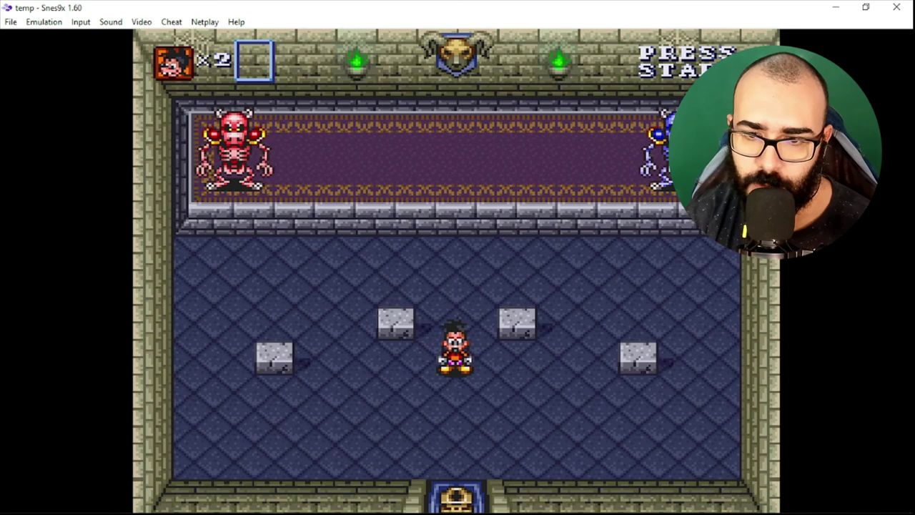
Move Max around the skeleton room and catch a thrown bone to check the recoloured sprite in-game
key(Down)
key(Left)
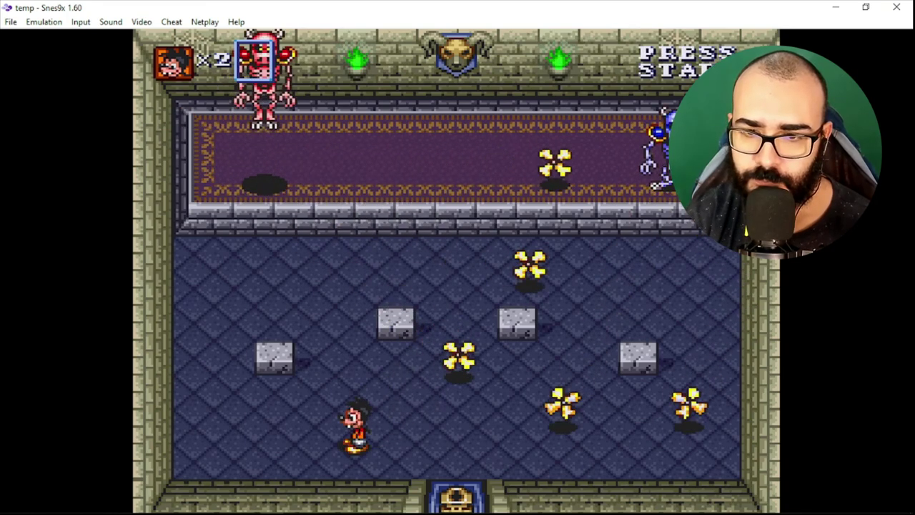
key(Right)
key(Up)
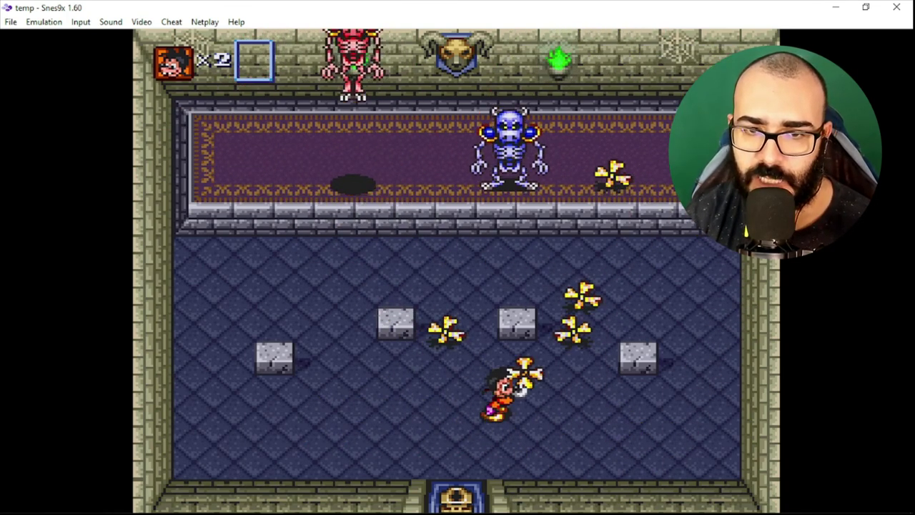
key(Right)
key(Up)
key(Right)
key(Left)
key(Down)
key(Left)
key(Down)
key(Right)
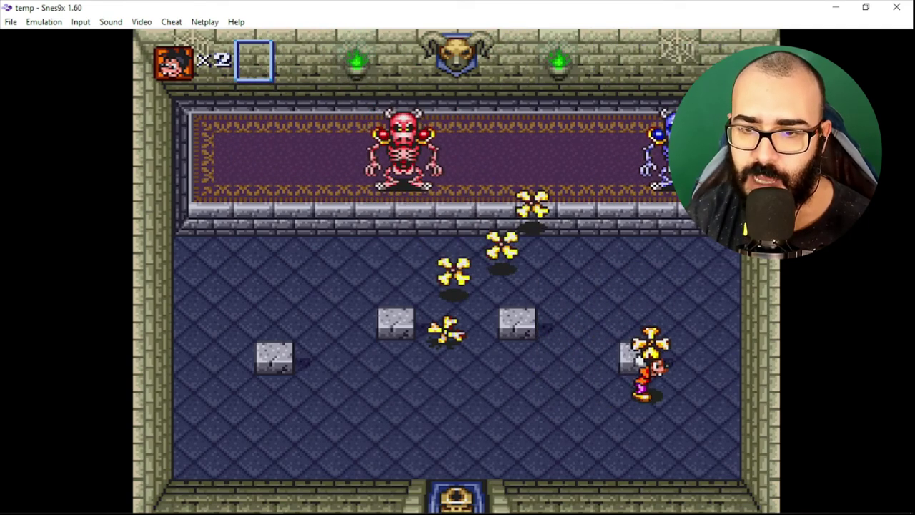
Pick up a bone and throw it at the red skeleton to check its colours in flight
key(Down)
key(Left)
key(Up)
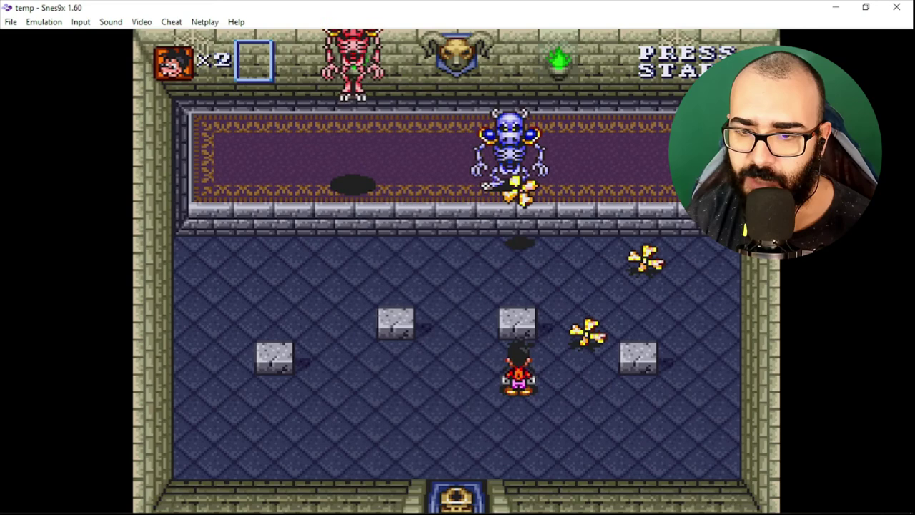
key(Right)
key(Up)
key(Left)
key(Right)
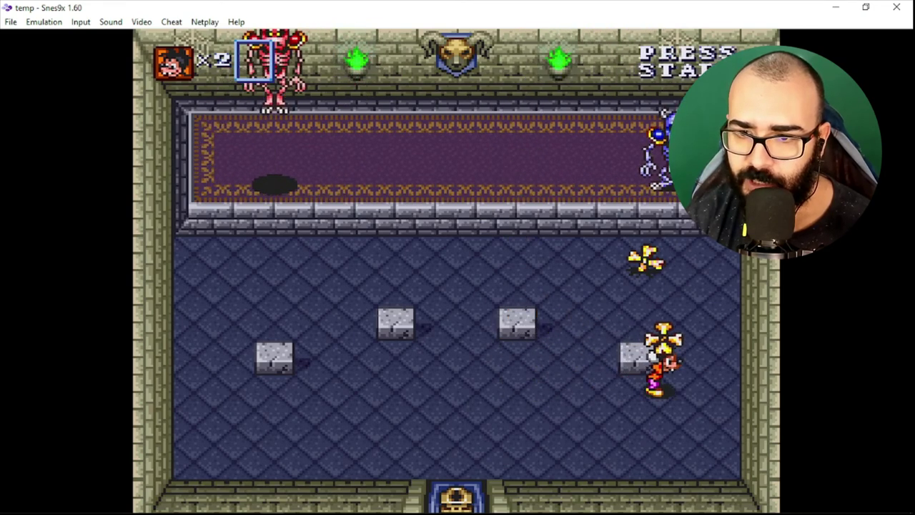
key(Up)
key(Left)
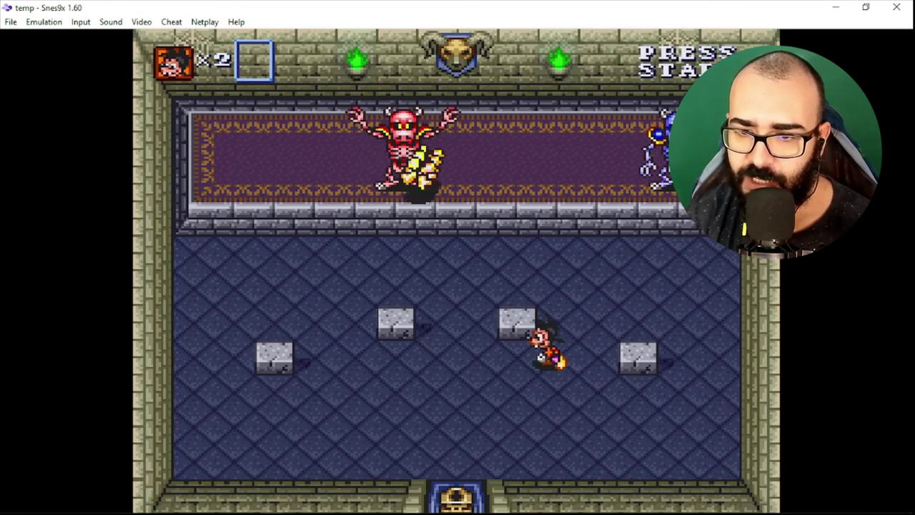
Pick up another bone and throw it at the blue skeleton
key(Down)
key(Left)
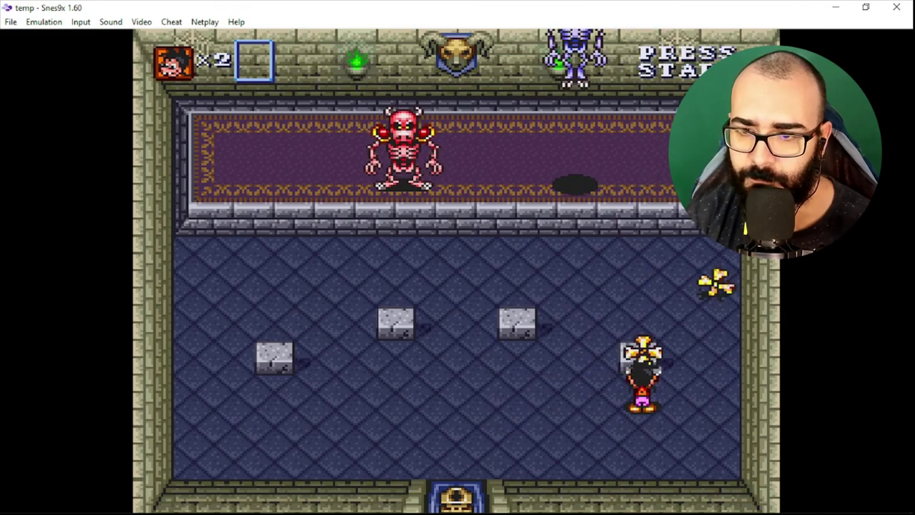
key(Left)
key(Right)
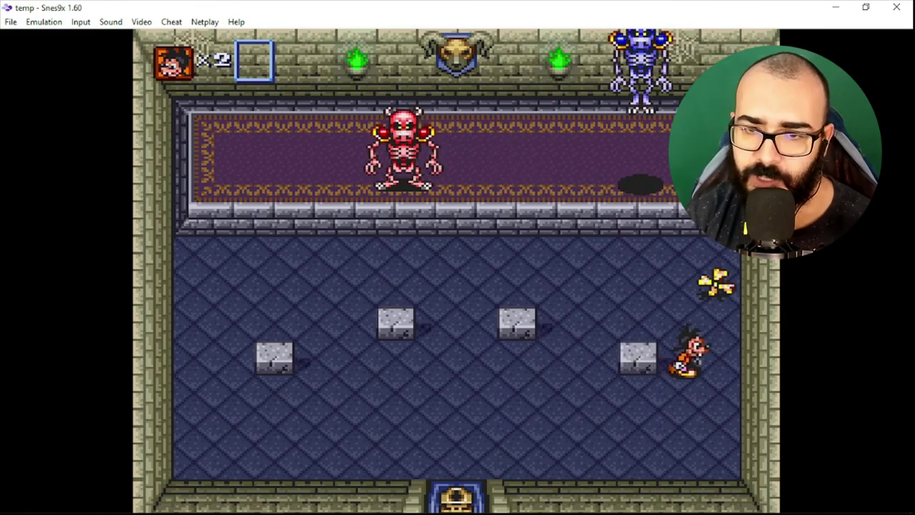
key(Up)
key(Left)
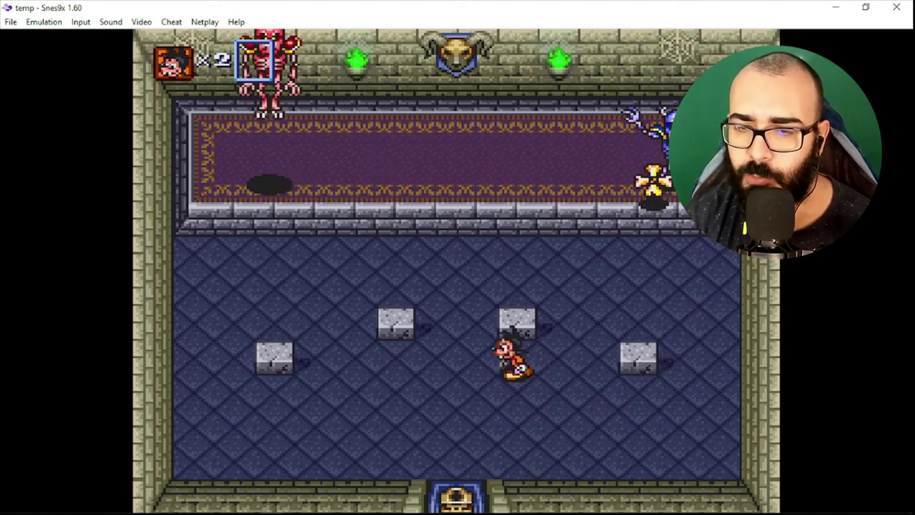
Dodge the incoming bones along the lower part of the room while comparing both skeletons' throws
key(Down)
key(Left)
key(Down)
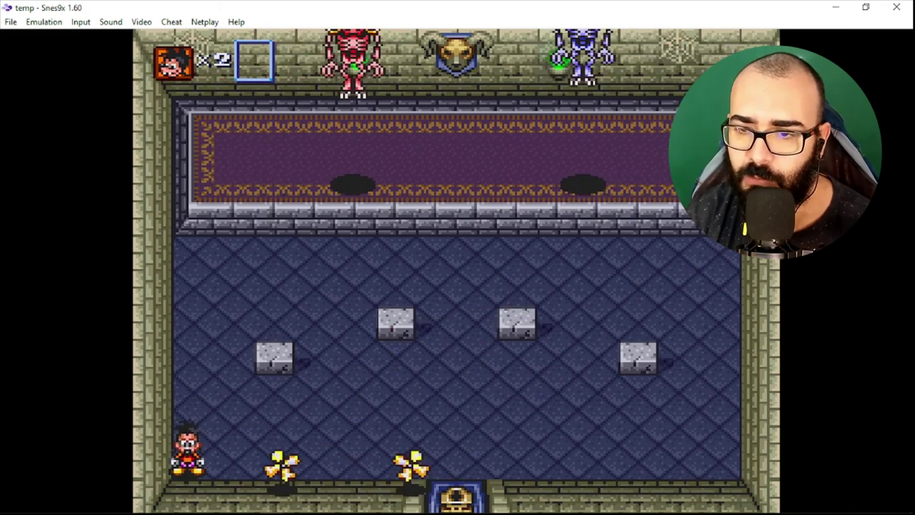
key(Up)
key(Right)
key(Down)
key(Left)
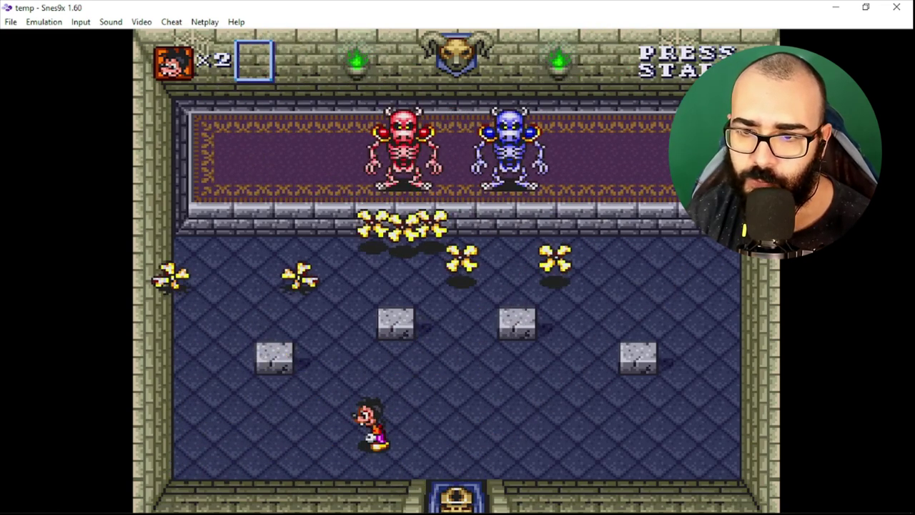